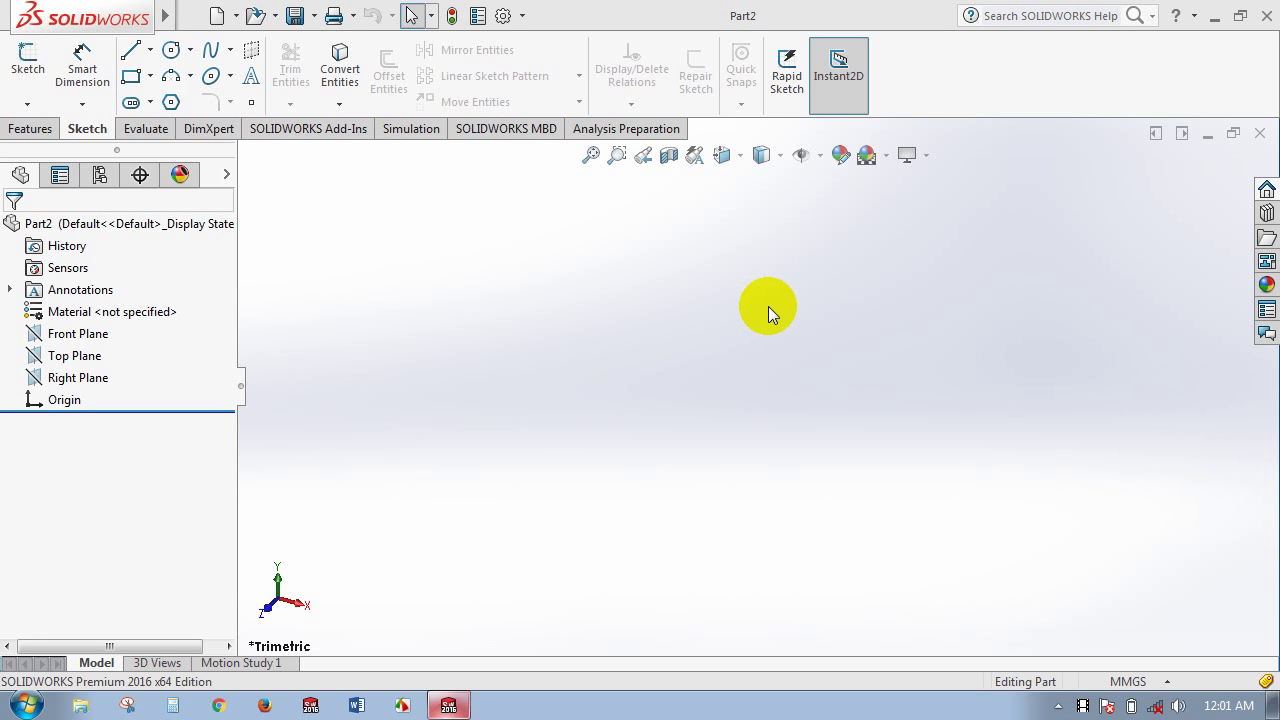
Create a new blank part document, Part3.
{"action": "left_click", "coordinate": [218, 15]}
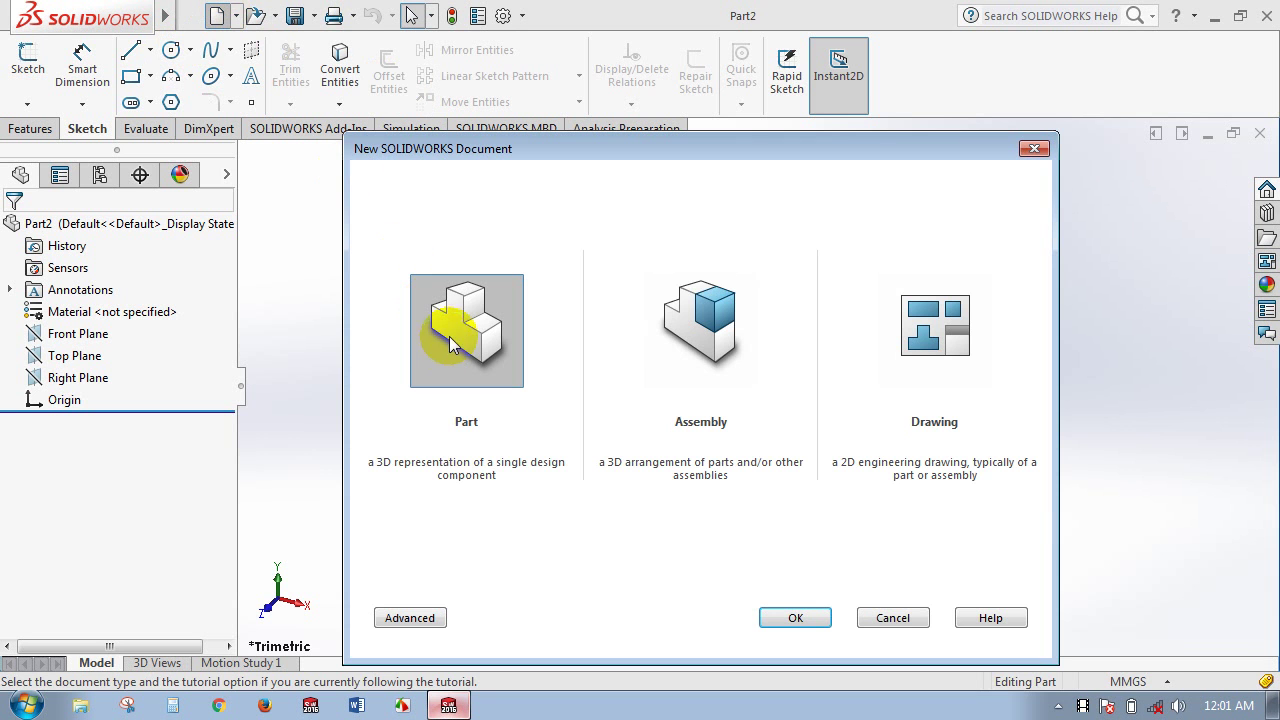
{"action": "left_click", "coordinate": [791, 617]}
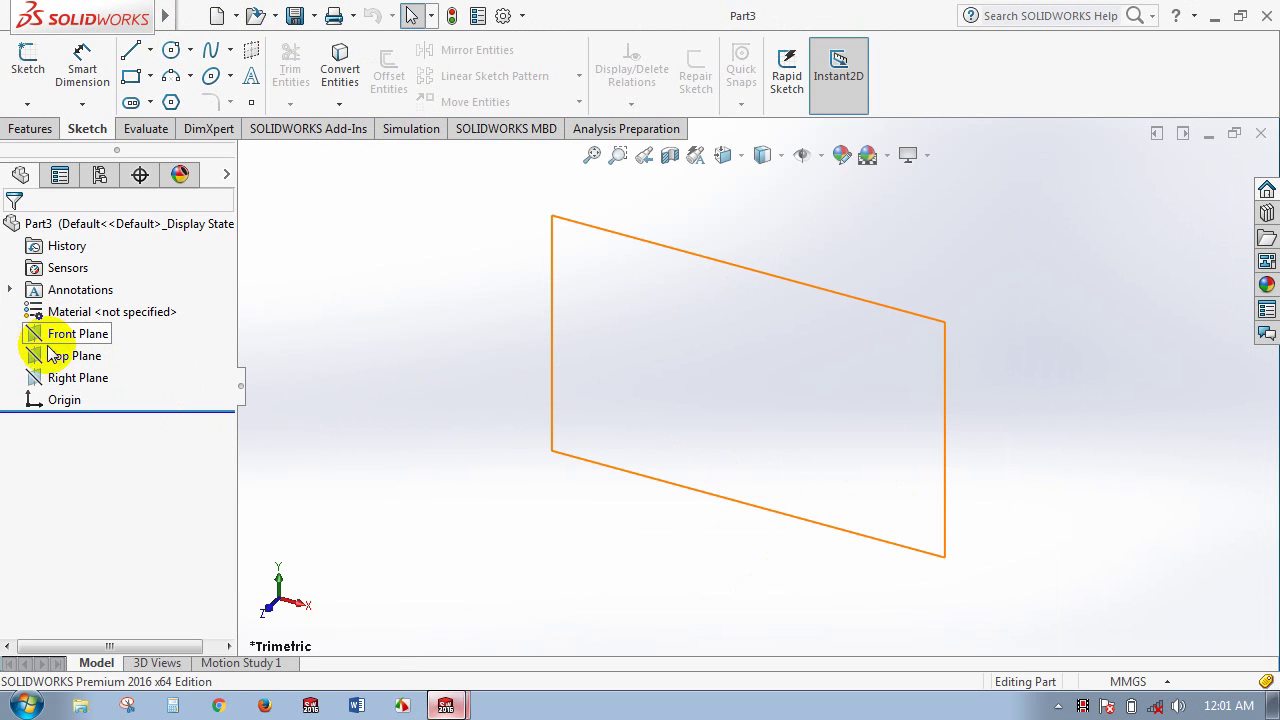
{"action": "left_click", "coordinate": [92, 382]}
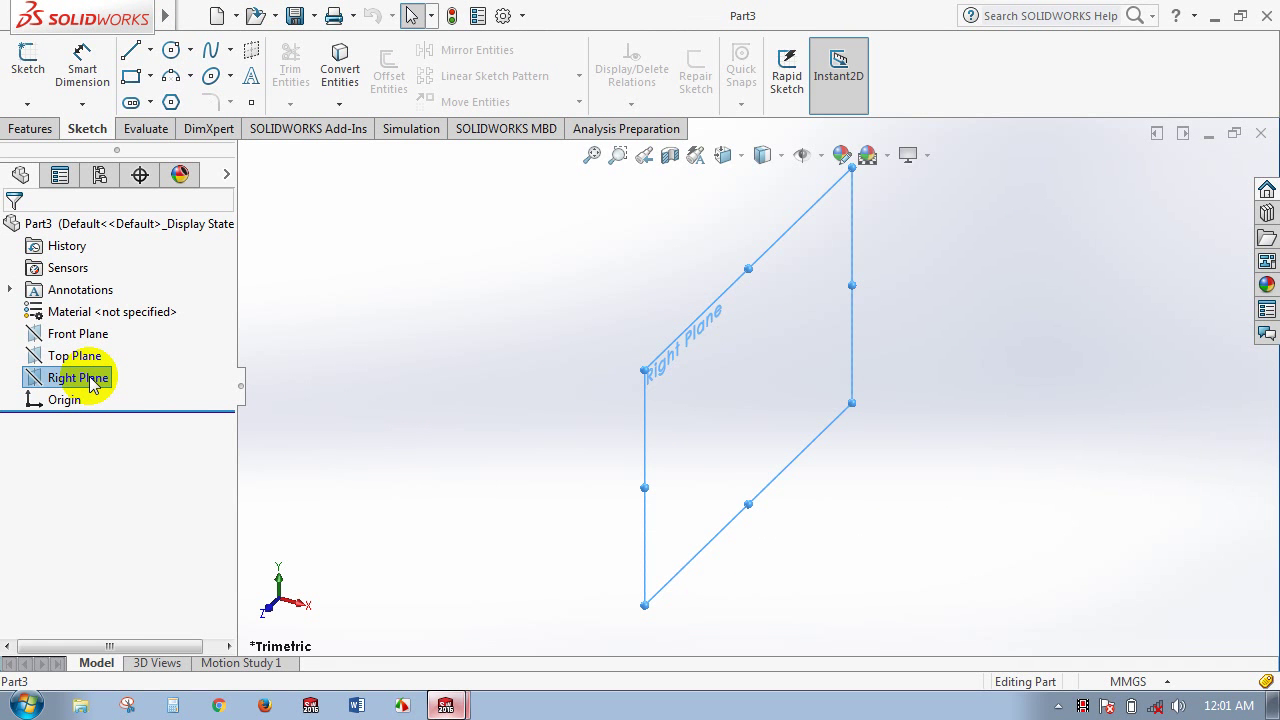
{"action": "right_click", "coordinate": [92, 382]}
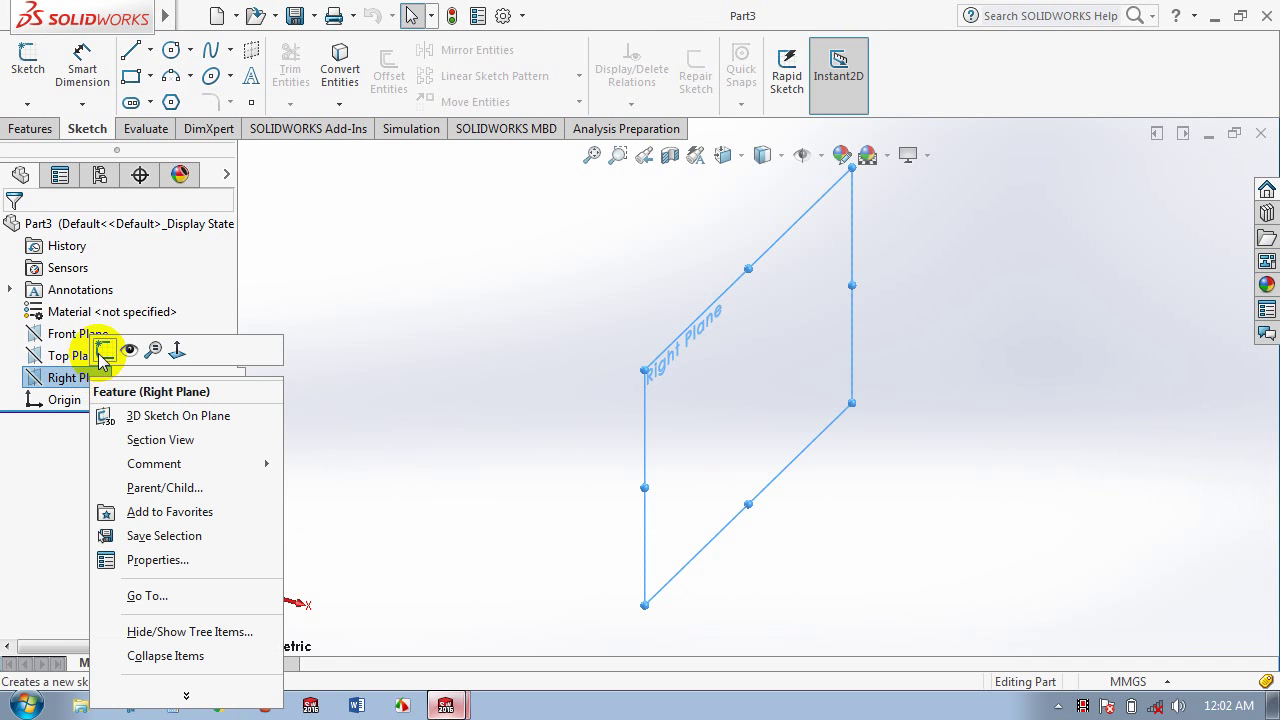
{"action": "left_click", "coordinate": [100, 352]}
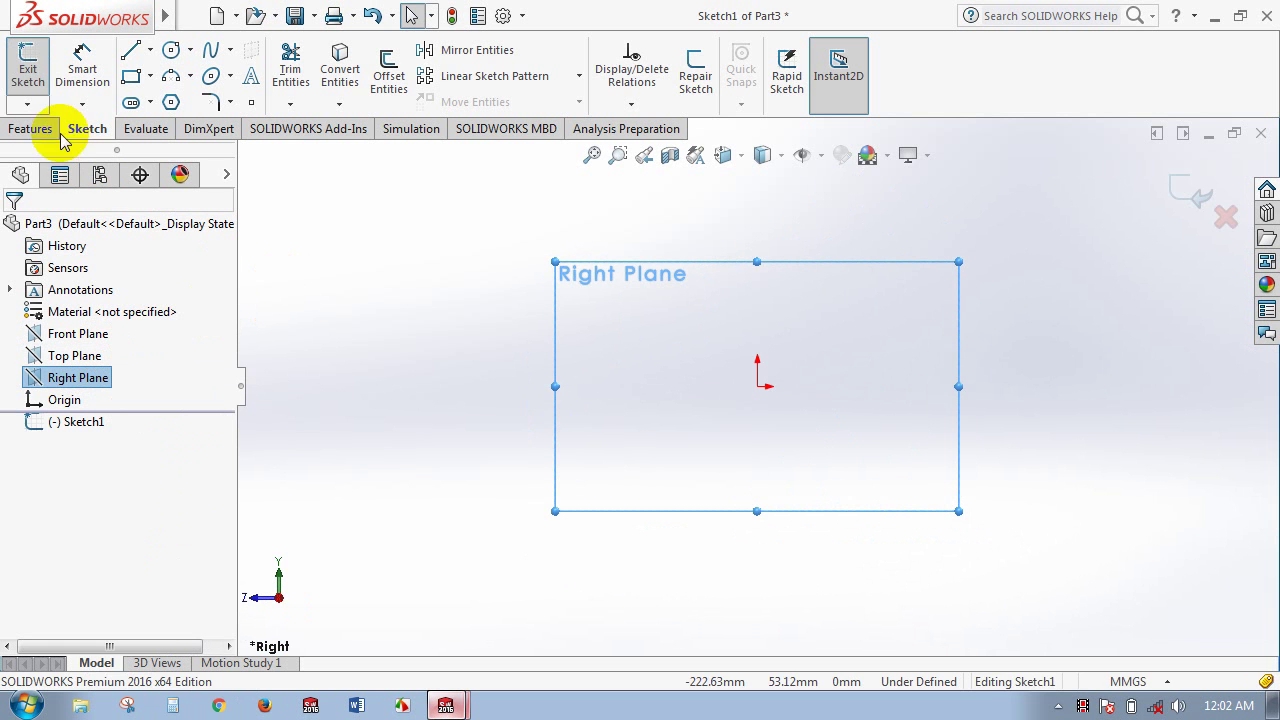
{"action": "left_click", "coordinate": [41, 108]}
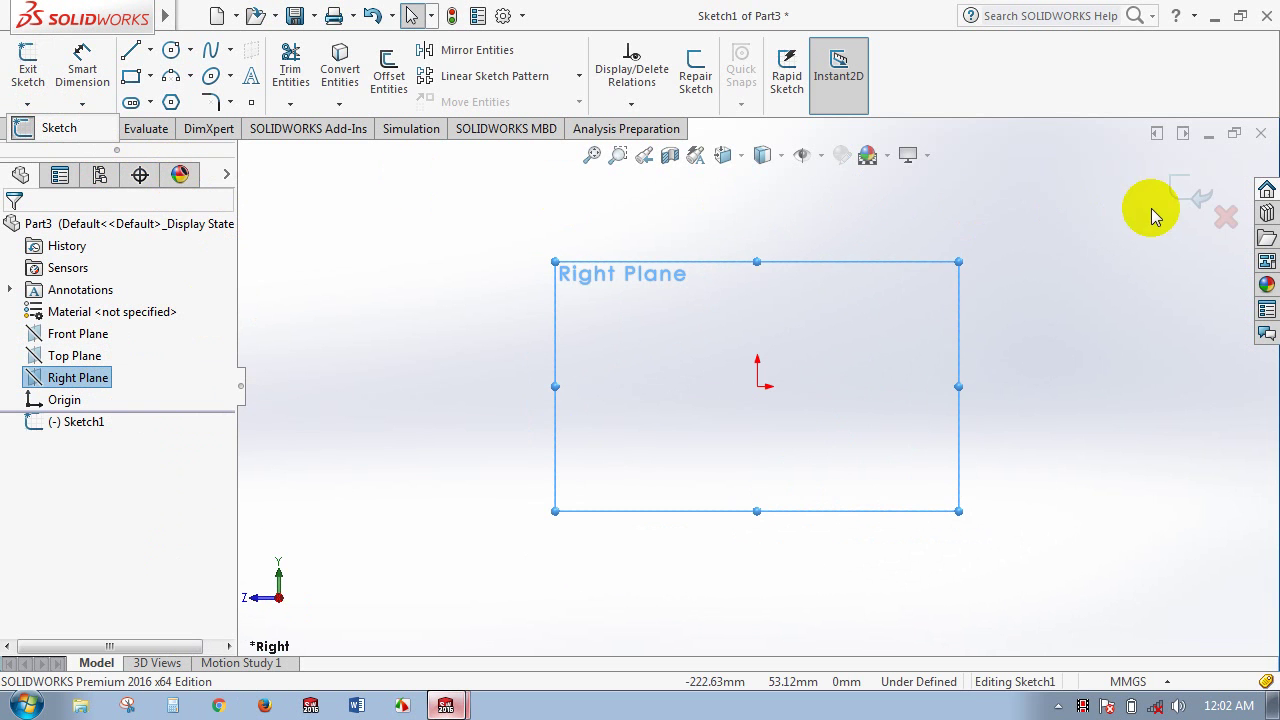
{"action": "left_click", "coordinate": [1181, 196]}
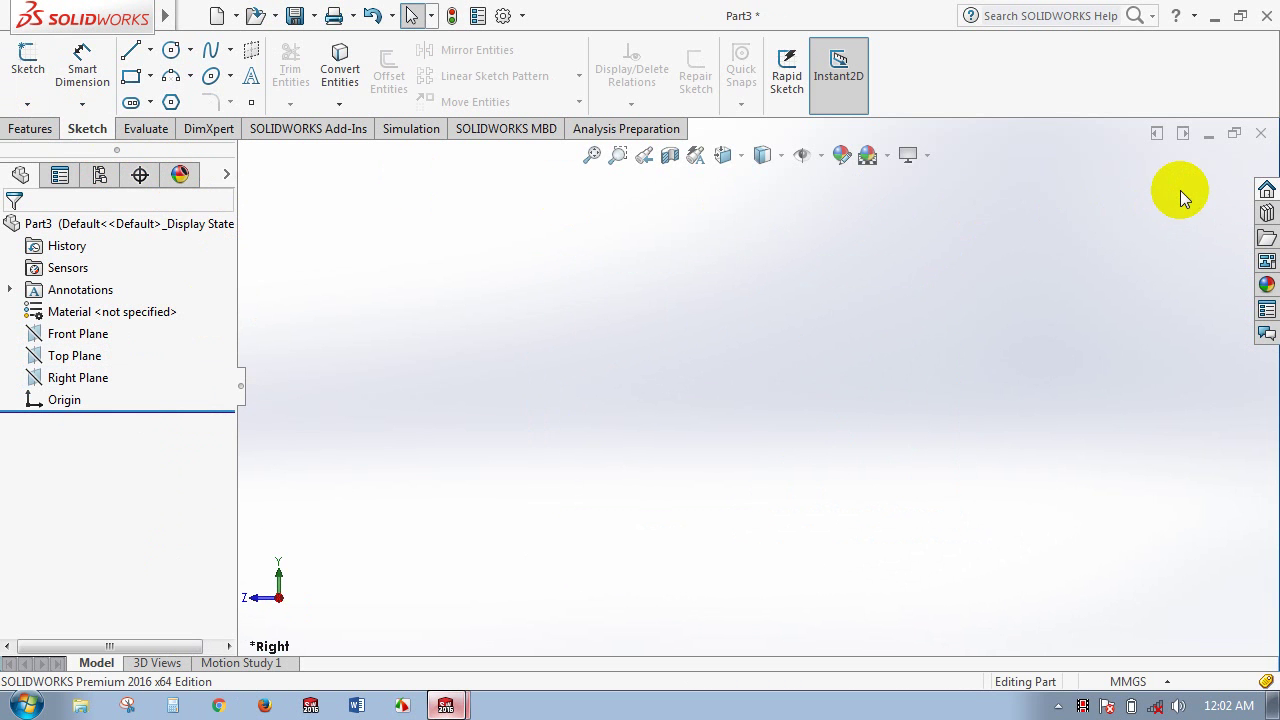
Start a new 3D sketch from the Sketch dropdown.
{"action": "left_click", "coordinate": [38, 104]}
{"action": "left_click", "coordinate": [30, 104]}
{"action": "left_click", "coordinate": [30, 105]}
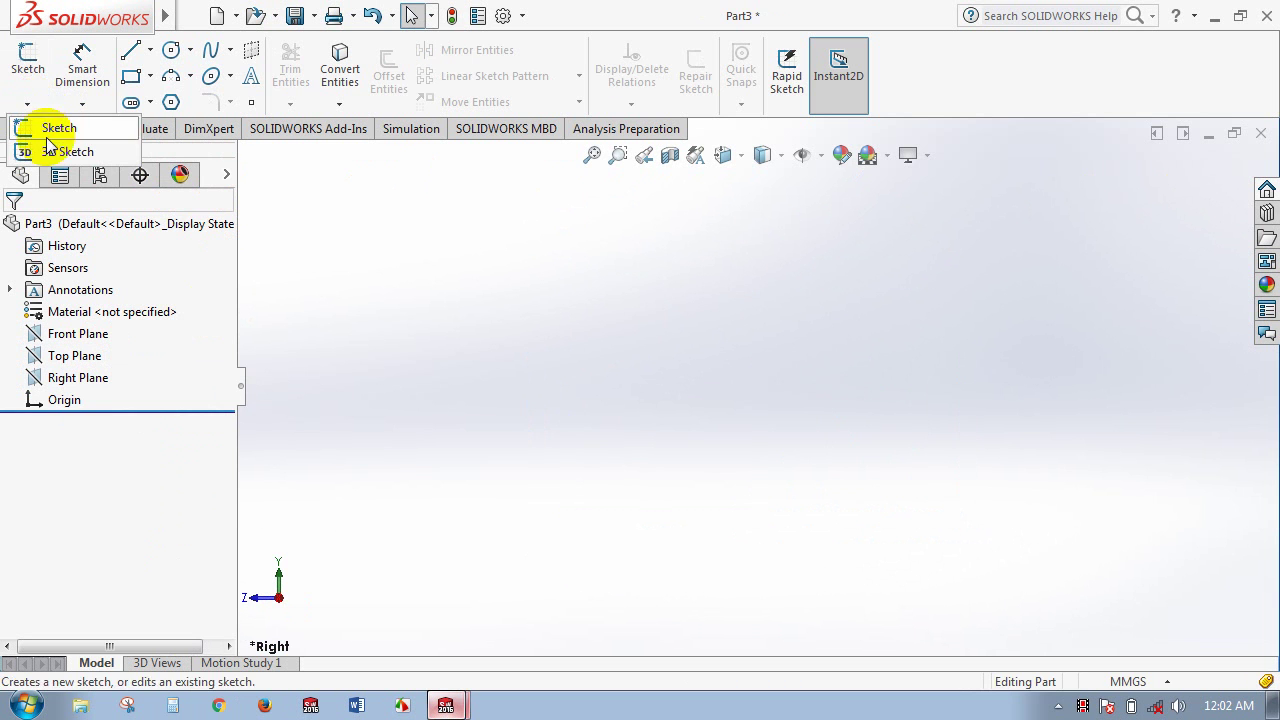
{"action": "left_click", "coordinate": [52, 151]}
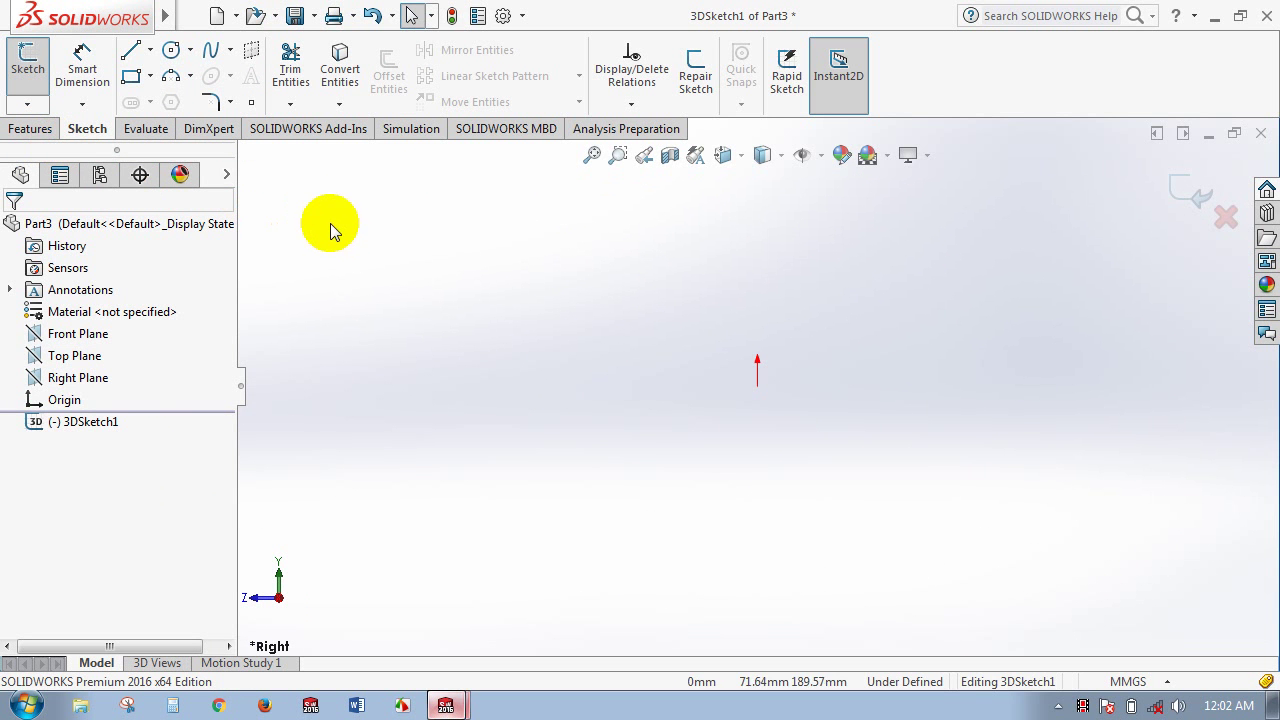
Draw a horizontal line from the origin, then a vertical line rising from its end.
{"action": "left_click", "coordinate": [125, 55]}
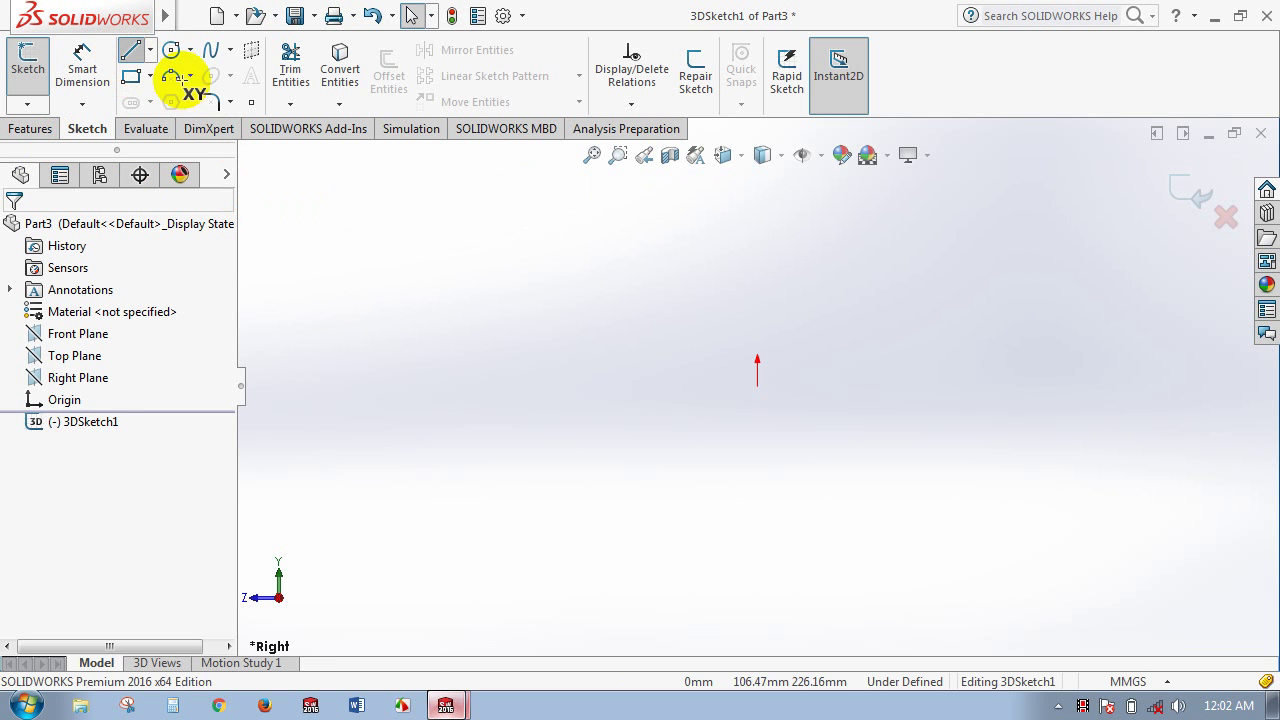
{"action": "left_click", "coordinate": [757, 386]}
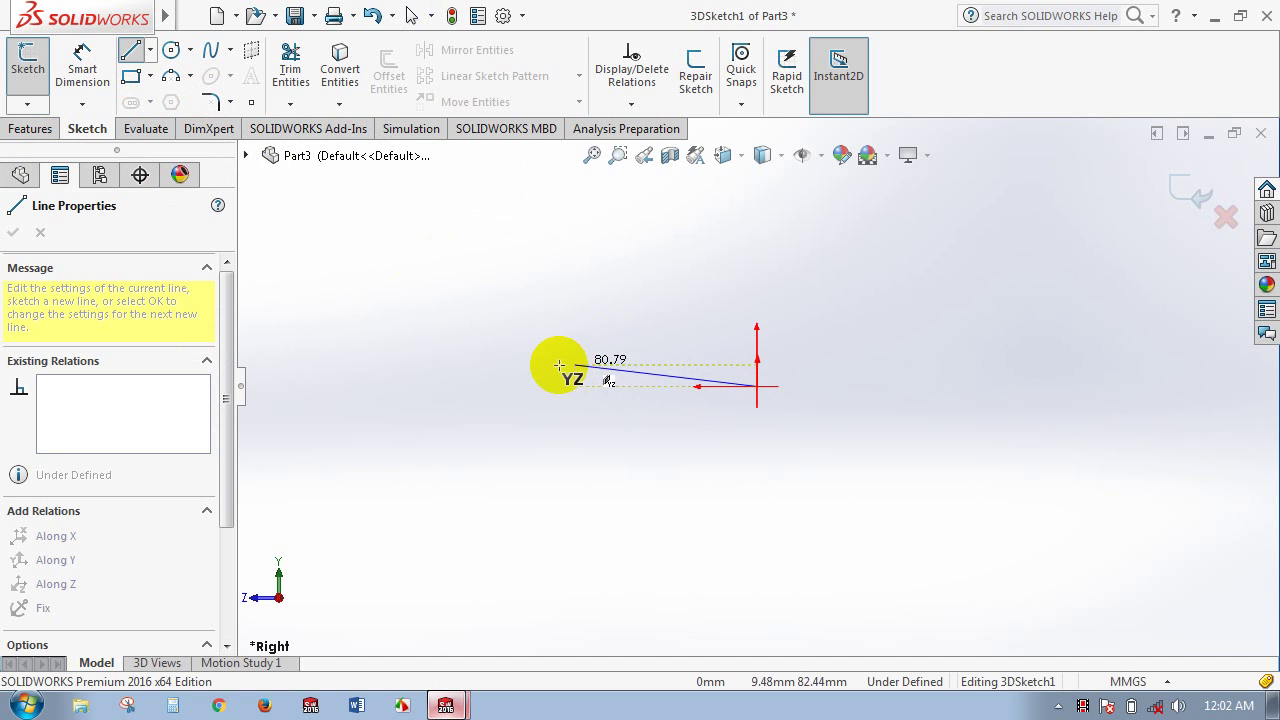
{"action": "left_click", "coordinate": [529, 386]}
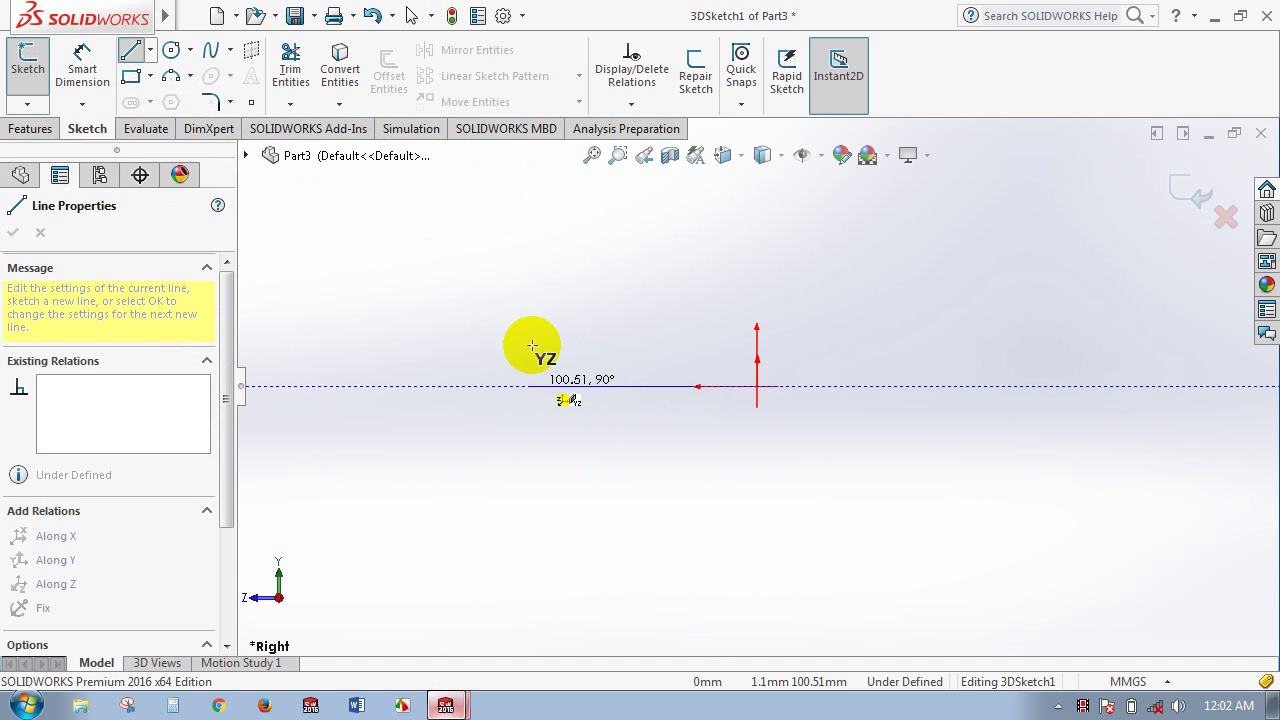
{"action": "left_click", "coordinate": [530, 252]}
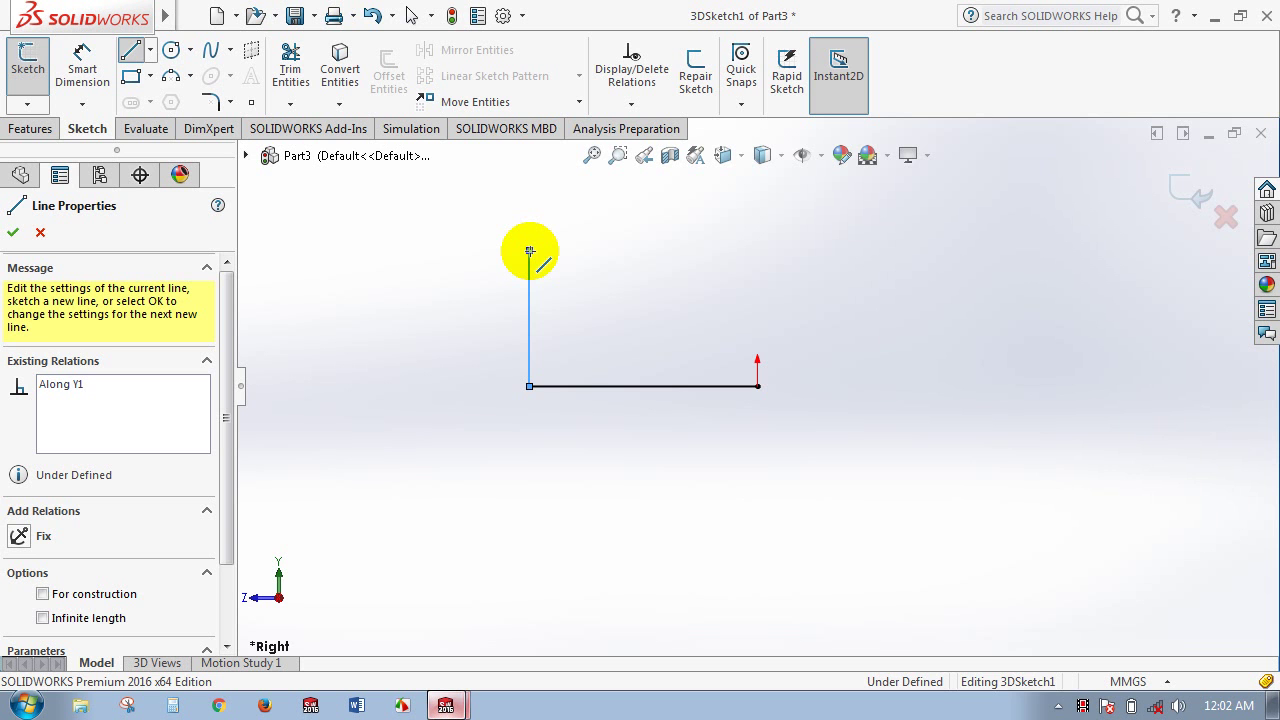
Extend the line chain with further segments along other axes, then end the Line tool.
{"action": "key", "text": "Escape"}
{"action": "middle_click_drag", "start_coordinate": [531, 251], "coordinate": [658, 253]}
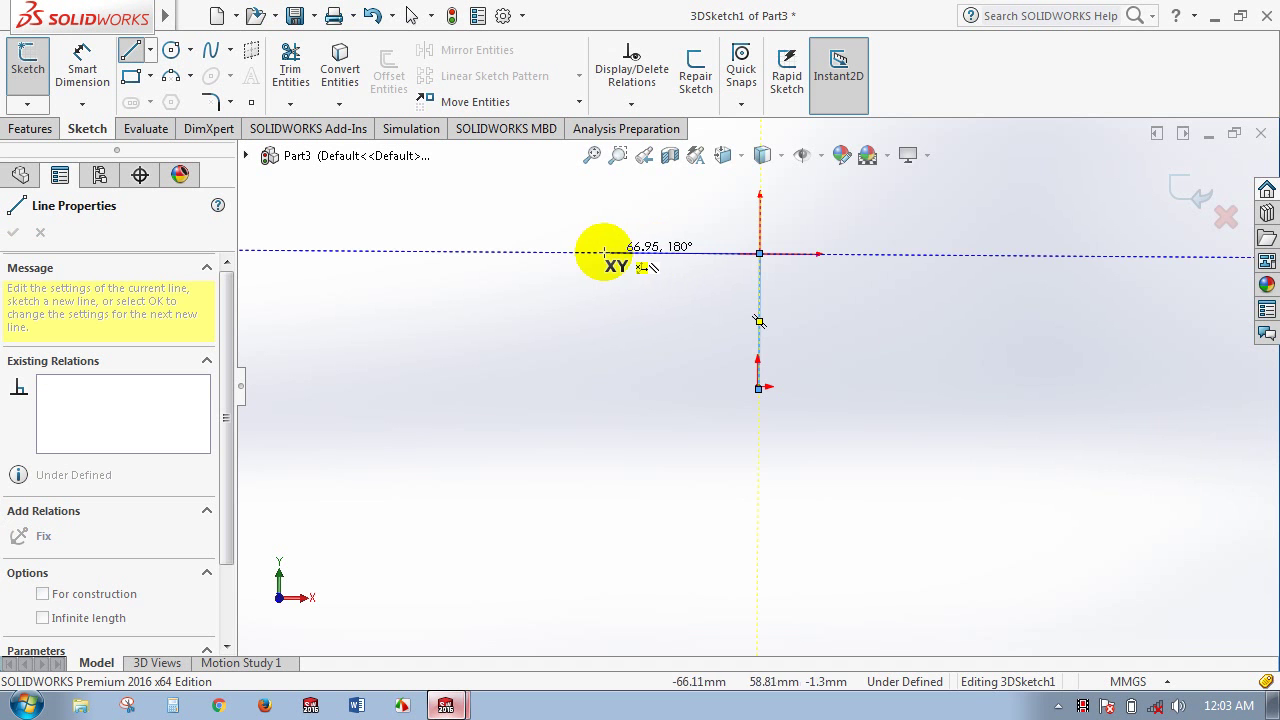
{"action": "left_click", "coordinate": [590, 252]}
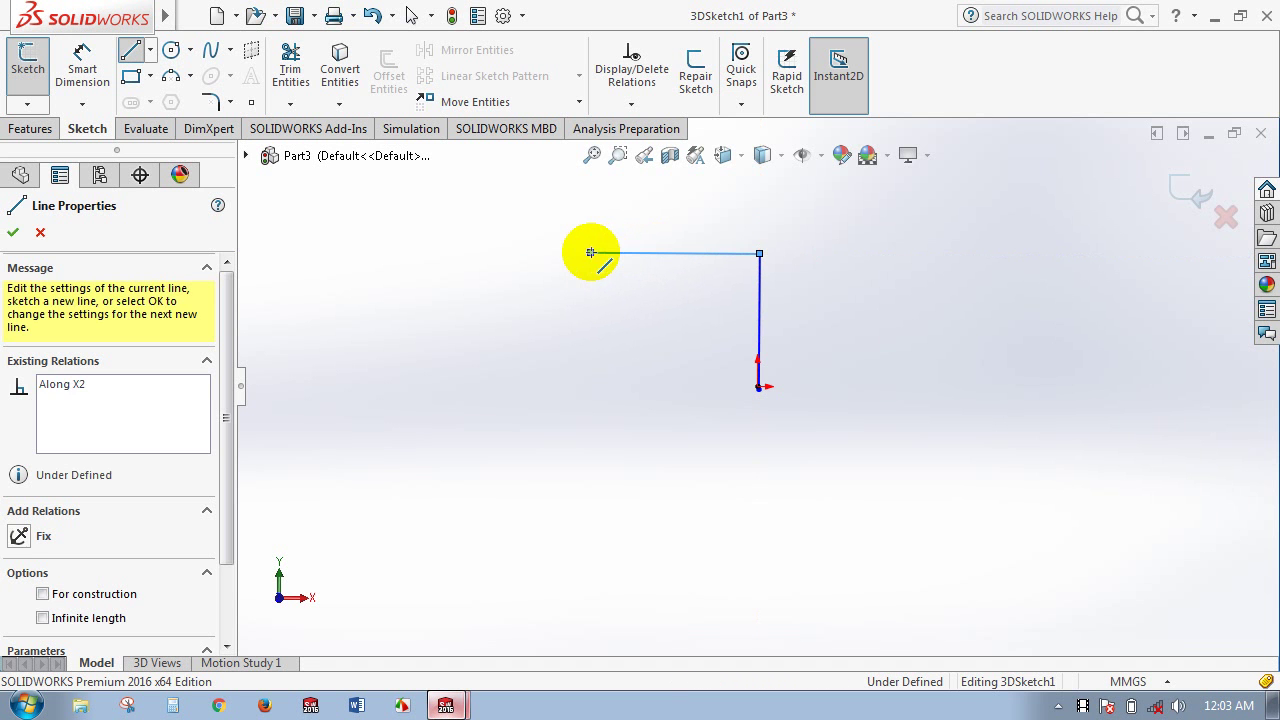
{"action": "left_click", "coordinate": [644, 191]}
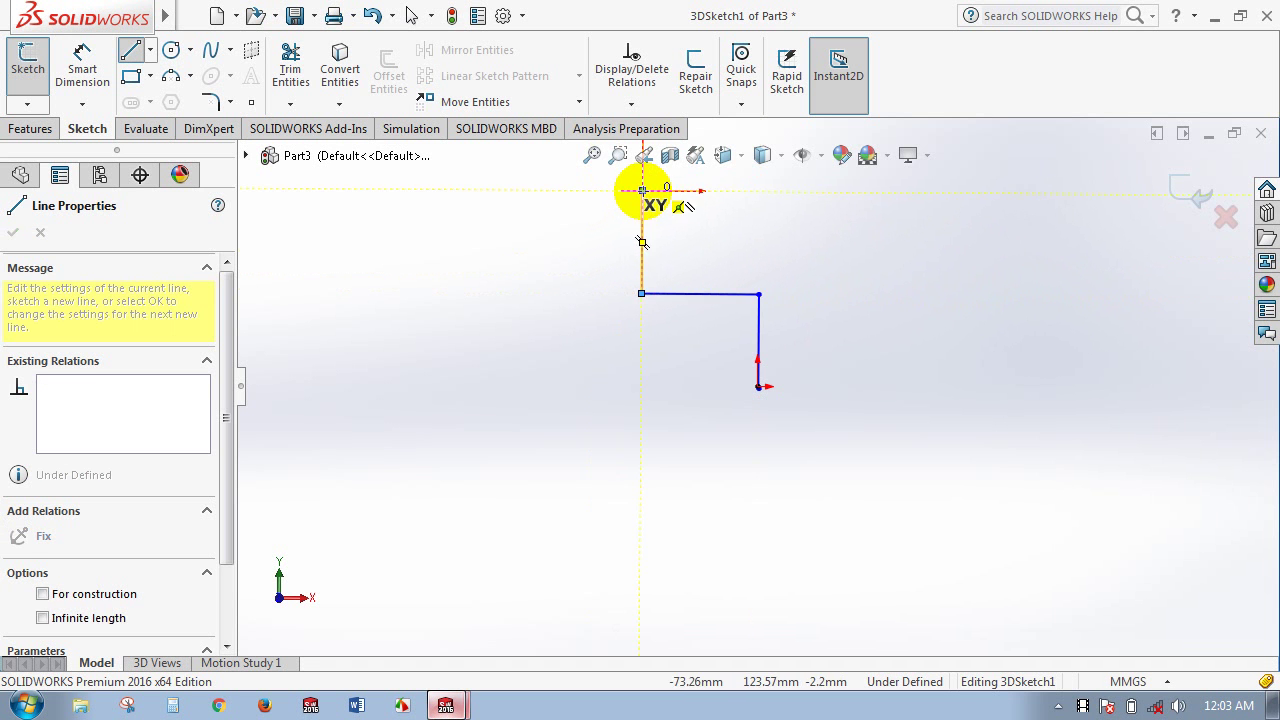
{"action": "mouse_move", "coordinate": [643, 190]}
{"action": "middle_mouse_down"}
{"action": "mouse_move", "coordinate": [823, 210]}
{"action": "mouse_move", "coordinate": [763, 200]}
{"action": "middle_mouse_up"}
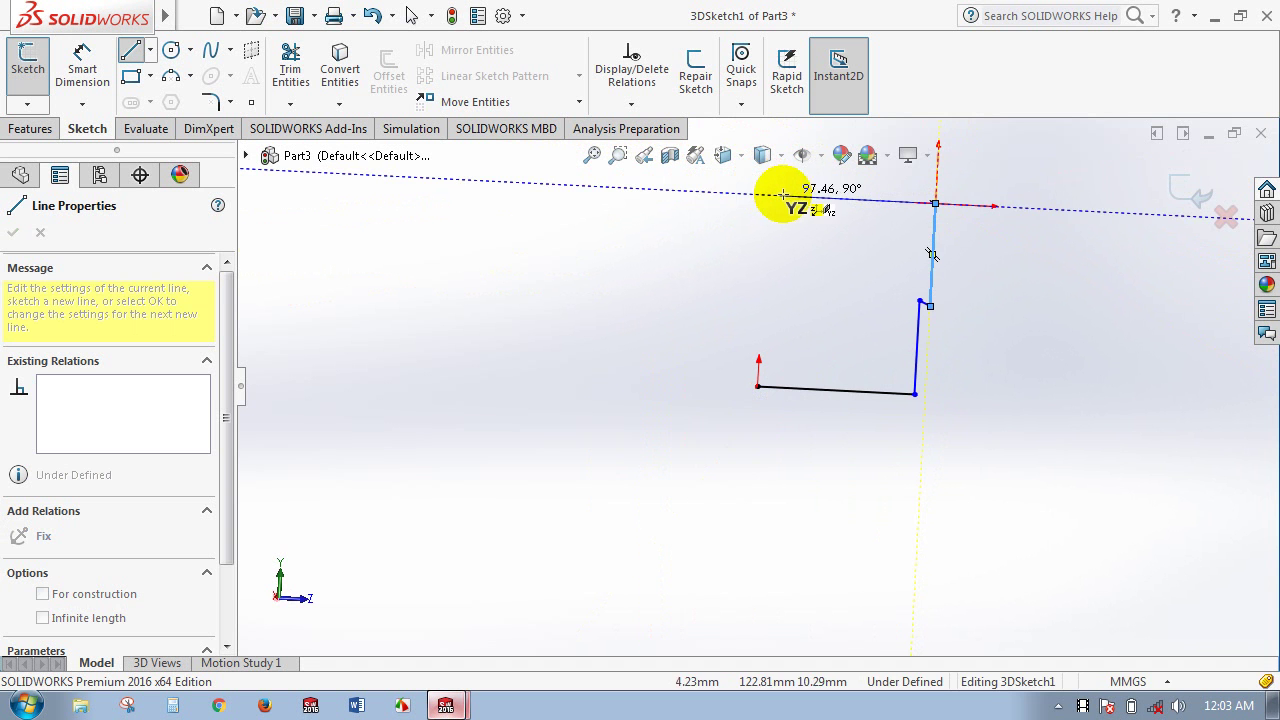
{"action": "left_click", "coordinate": [794, 194]}
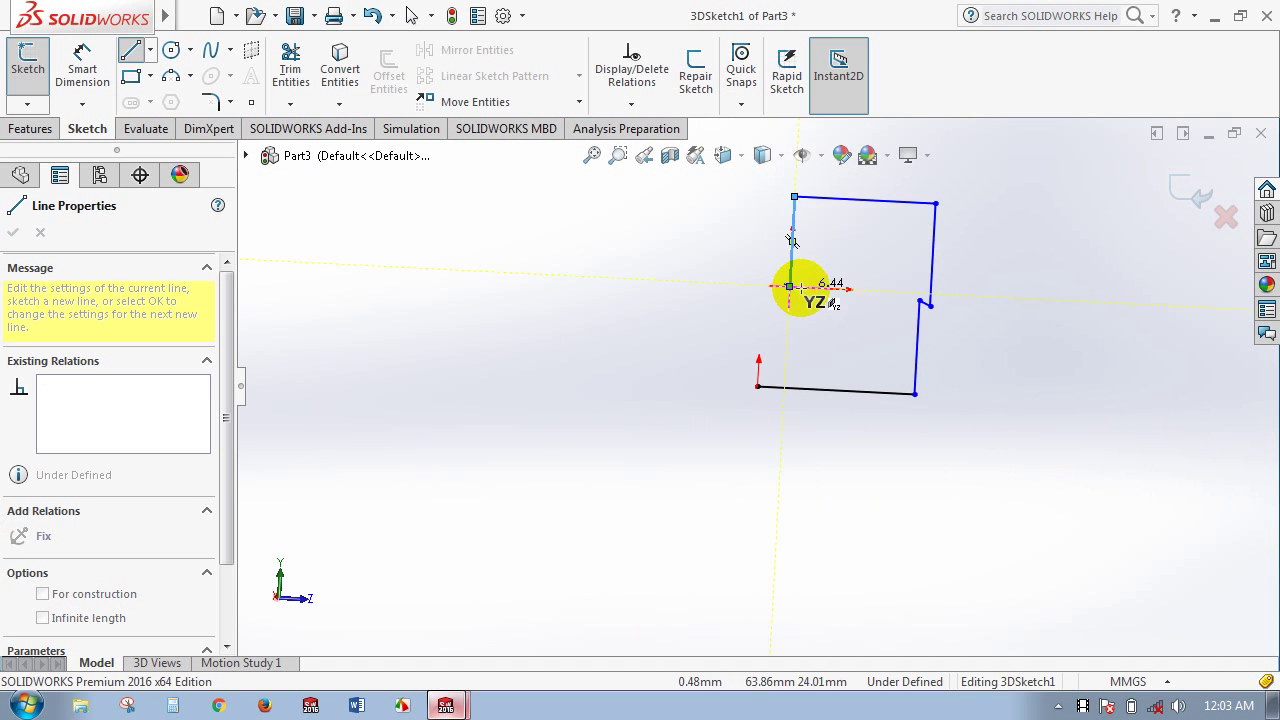
{"action": "mouse_move", "coordinate": [757, 286]}
{"action": "middle_mouse_down"}
{"action": "mouse_move", "coordinate": [807, 283]}
{"action": "mouse_move", "coordinate": [734, 284]}
{"action": "mouse_move", "coordinate": [766, 277]}
{"action": "middle_mouse_up"}
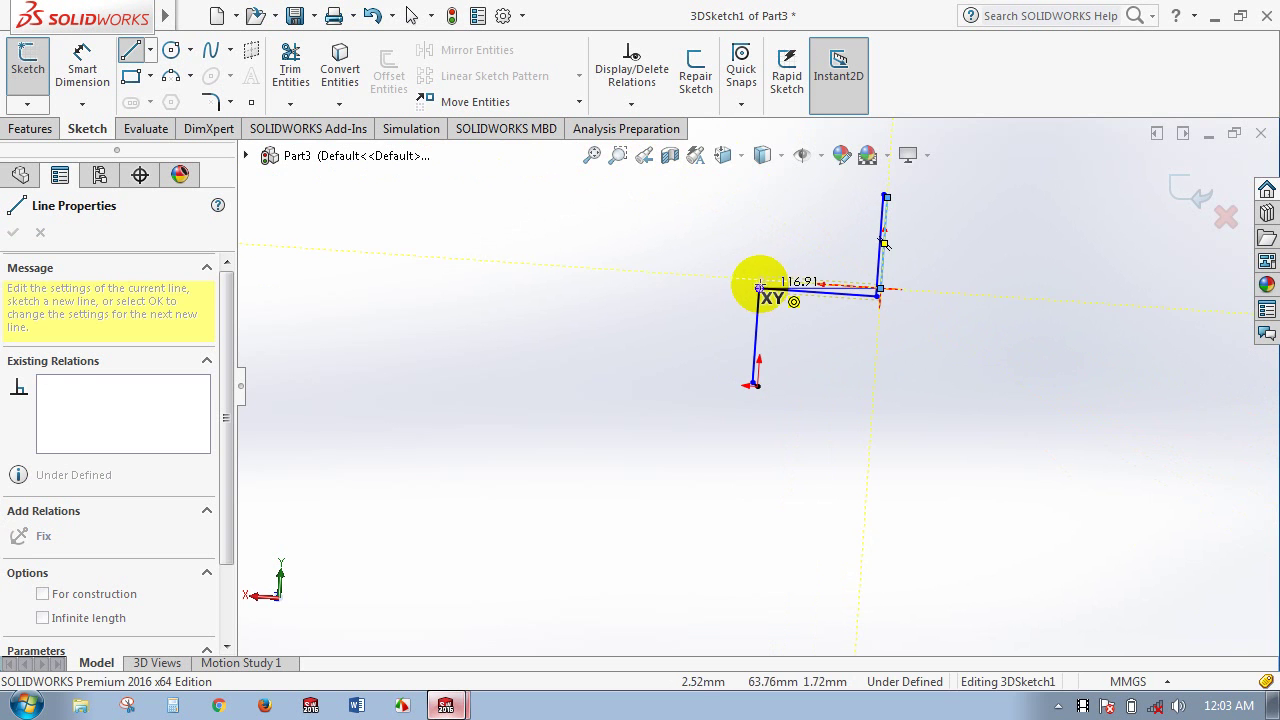
{"action": "left_click", "coordinate": [760, 286]}
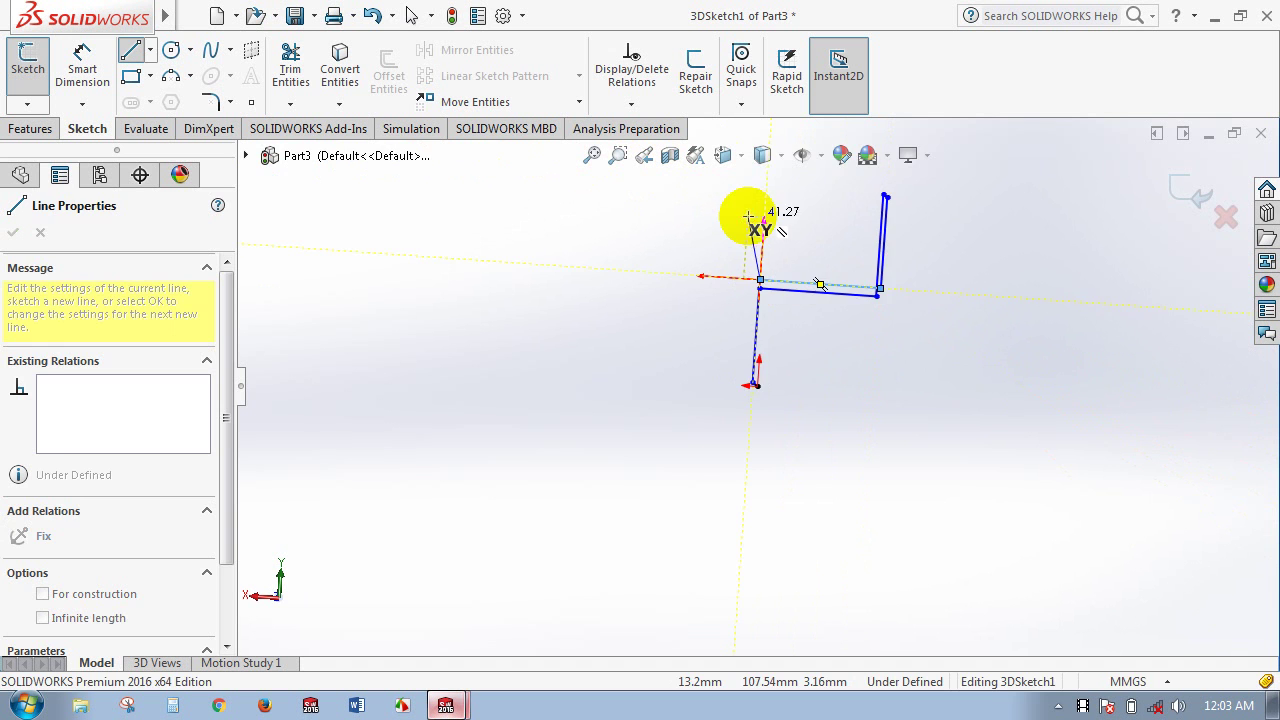
{"action": "right_click", "coordinate": [758, 227]}
{"action": "left_click", "coordinate": [769, 231]}
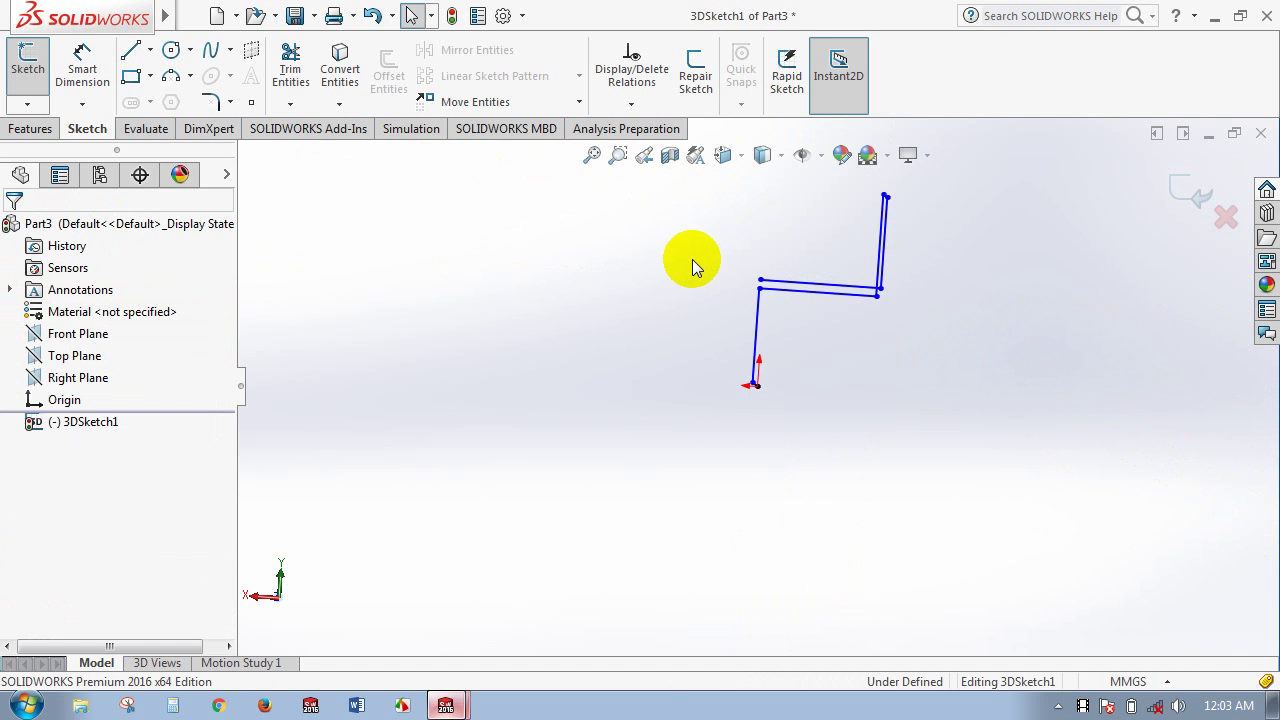
{"action": "mouse_move", "coordinate": [692, 259]}
{"action": "middle_mouse_down"}
{"action": "mouse_move", "coordinate": [760, 310]}
{"action": "mouse_move", "coordinate": [666, 288]}
{"action": "mouse_move", "coordinate": [789, 303]}
{"action": "mouse_move", "coordinate": [834, 343]}
{"action": "mouse_move", "coordinate": [696, 297]}
{"action": "mouse_move", "coordinate": [729, 294]}
{"action": "mouse_move", "coordinate": [668, 256]}
{"action": "middle_mouse_up"}
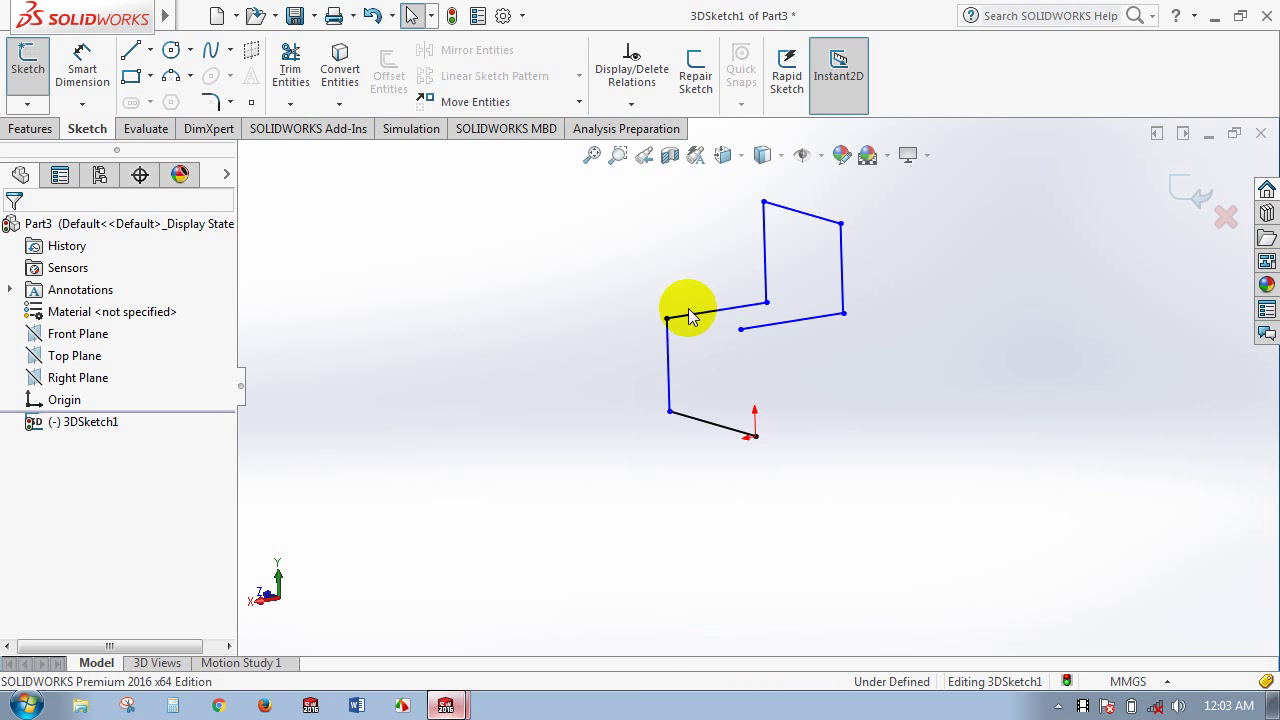
Apply 10mm sketch fillets to each of the six corner vertices of 3DSketch1.
{"action": "left_click", "coordinate": [214, 102]}
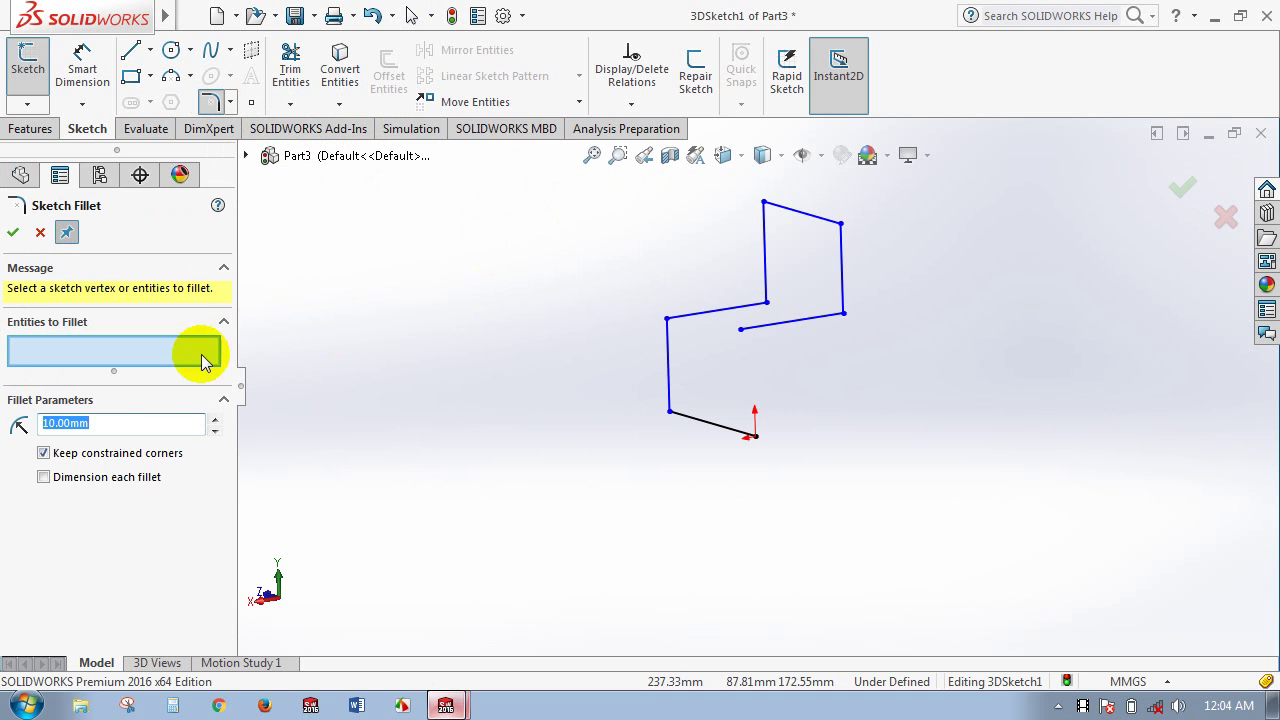
{"action": "left_click", "coordinate": [668, 320]}
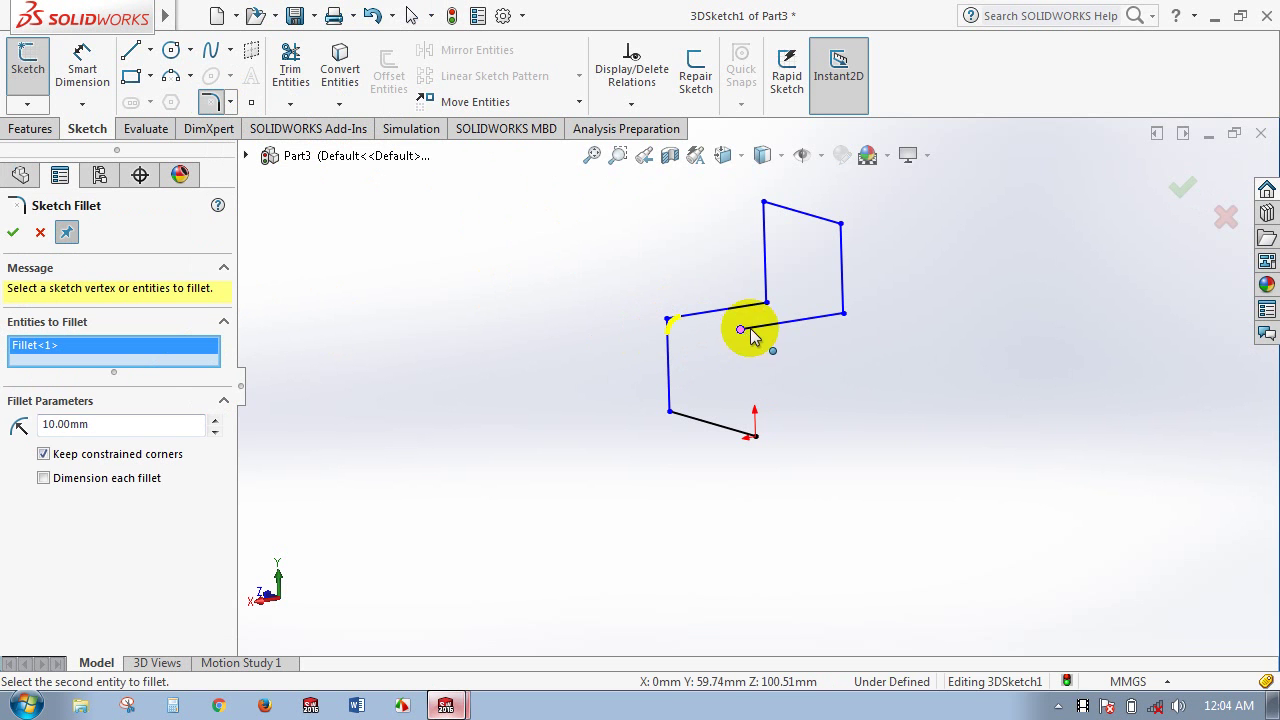
{"action": "left_click", "coordinate": [843, 314]}
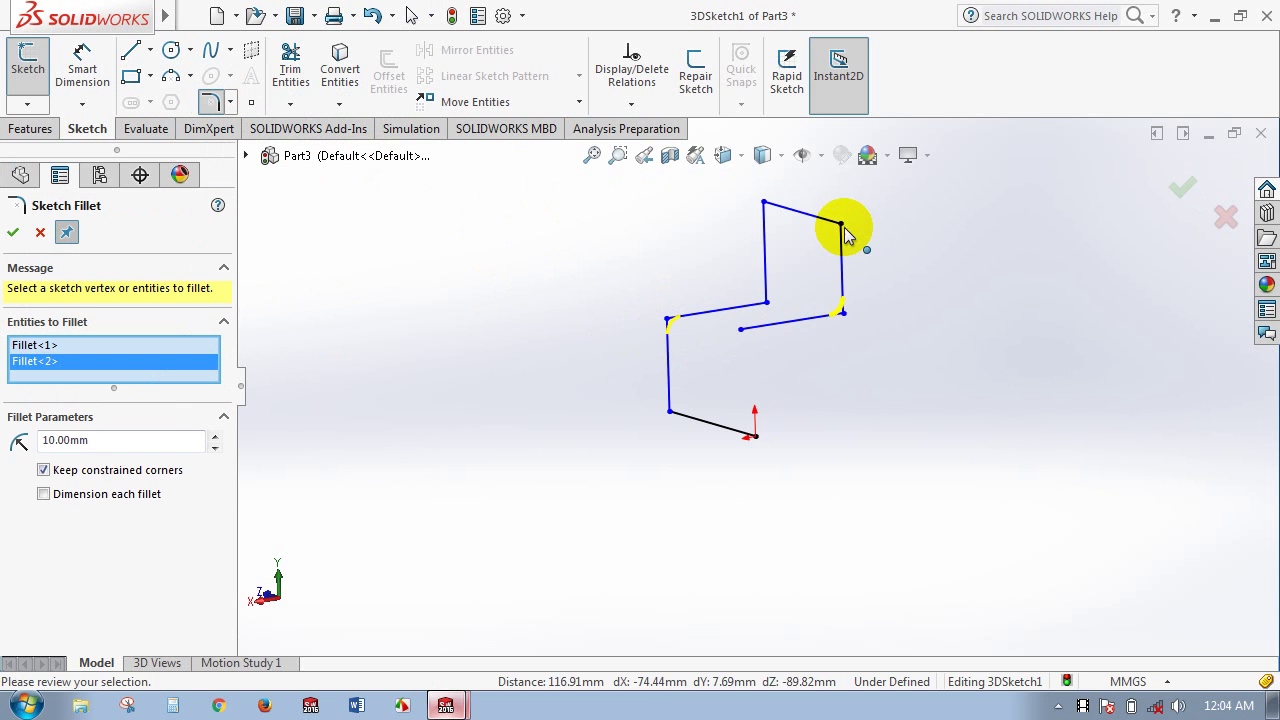
{"action": "left_click", "coordinate": [840, 224]}
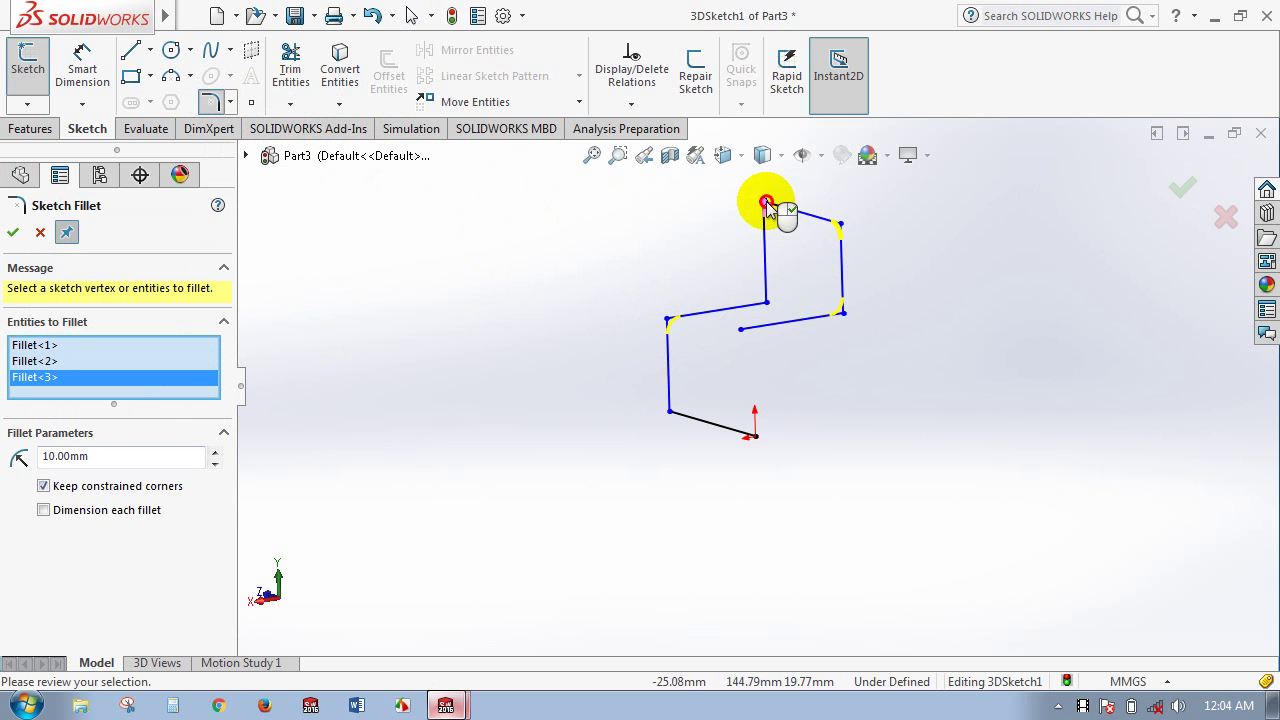
{"action": "left_click", "coordinate": [766, 204]}
{"action": "left_click", "coordinate": [767, 303]}
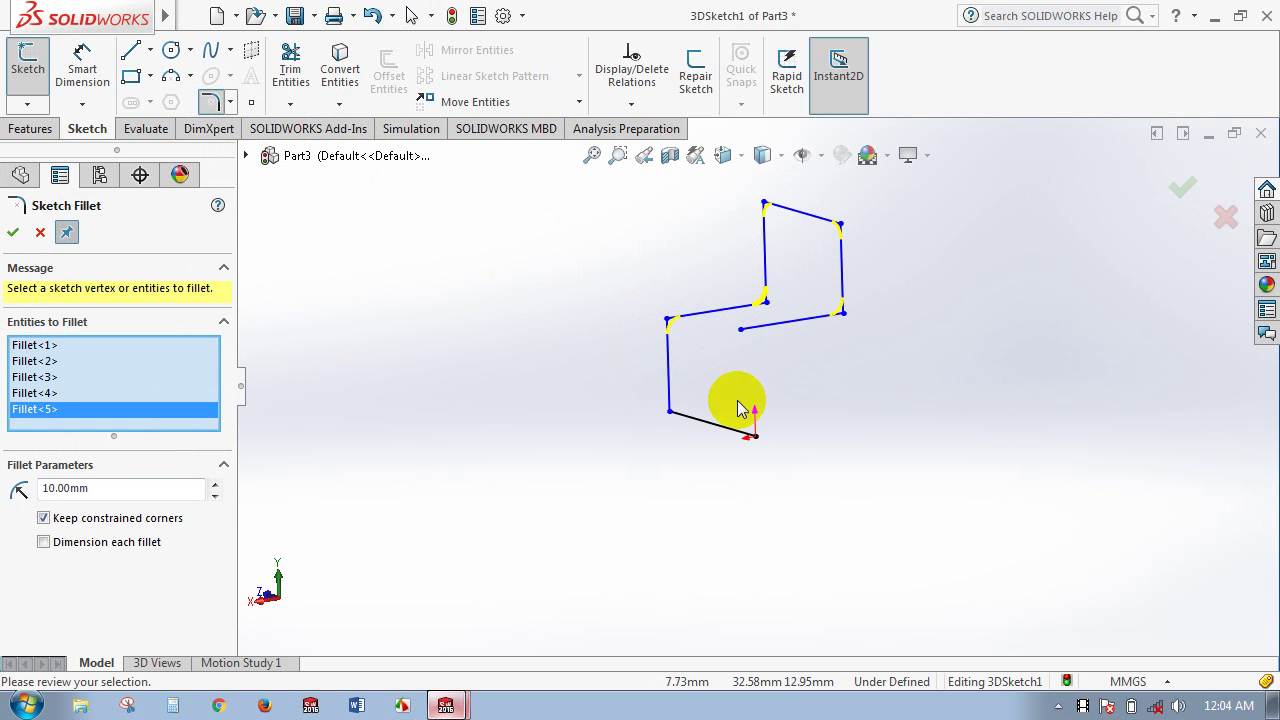
{"action": "left_click", "coordinate": [668, 411]}
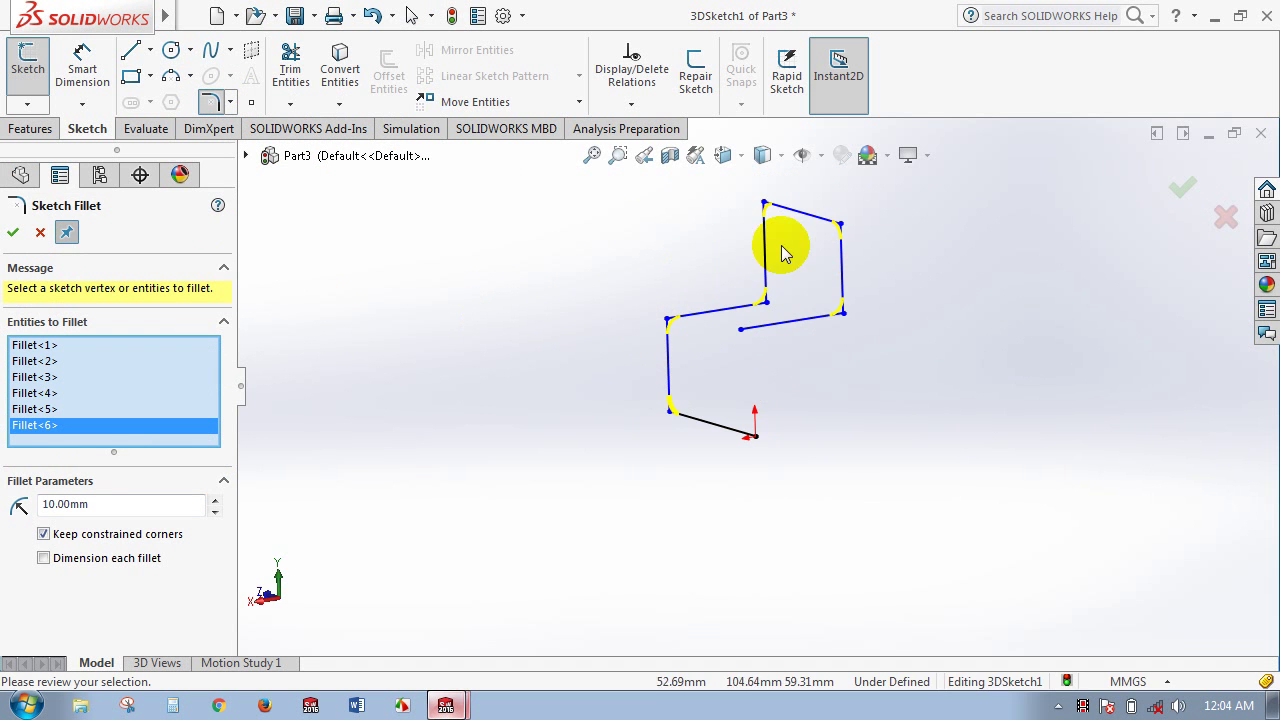
{"action": "mouse_move", "coordinate": [777, 251]}
{"action": "middle_mouse_down"}
{"action": "mouse_move", "coordinate": [703, 223]}
{"action": "mouse_move", "coordinate": [816, 266]}
{"action": "middle_mouse_up"}
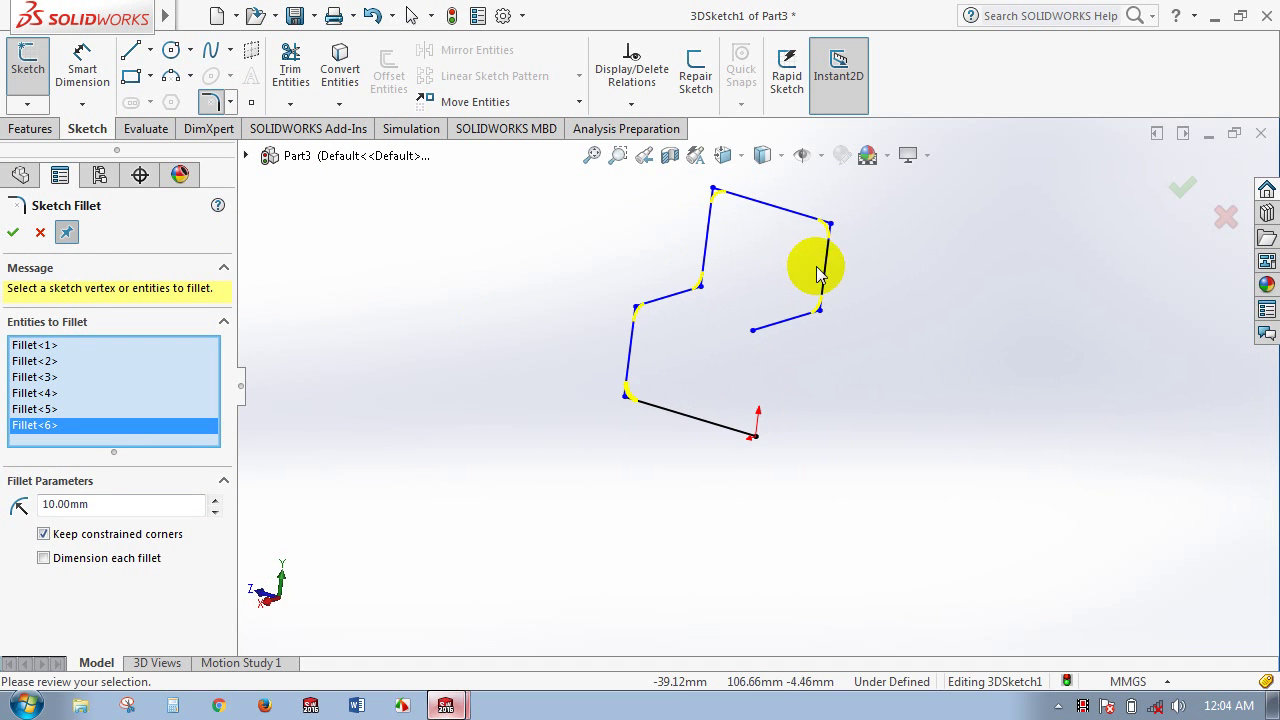
{"action": "left_click", "coordinate": [14, 236]}
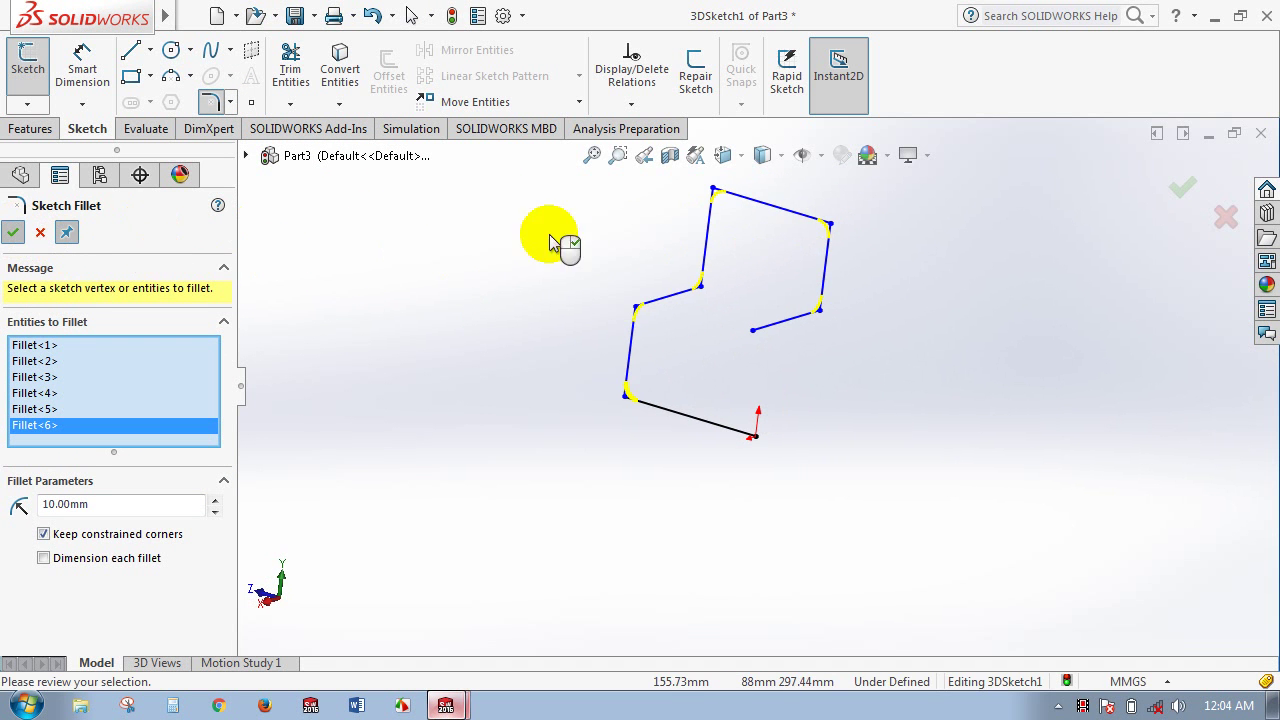
{"action": "mouse_move", "coordinate": [829, 229]}
{"action": "middle_mouse_down"}
{"action": "mouse_move", "coordinate": [744, 212]}
{"action": "mouse_move", "coordinate": [883, 221]}
{"action": "middle_mouse_up"}
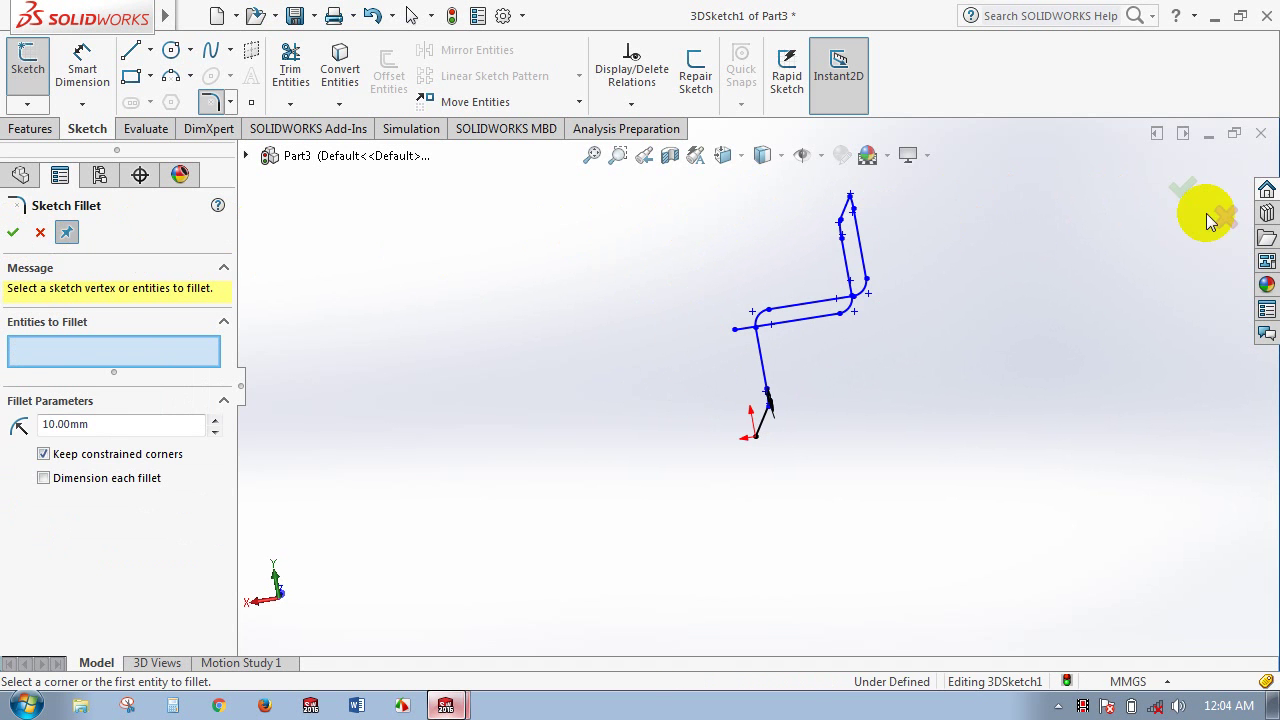
Close Sketch Fillet and show the Features tab, briefly viewing the Reference Geometry options.
{"action": "left_click", "coordinate": [1181, 190]}
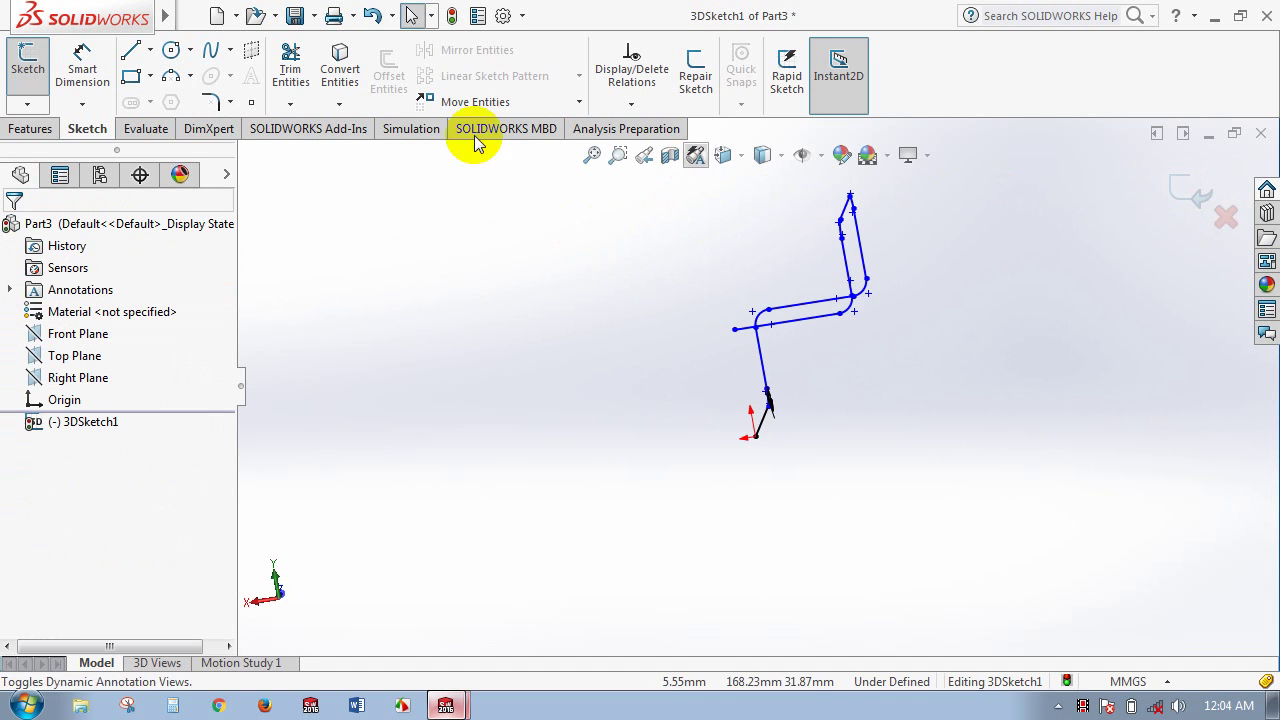
{"action": "left_click", "coordinate": [28, 128]}
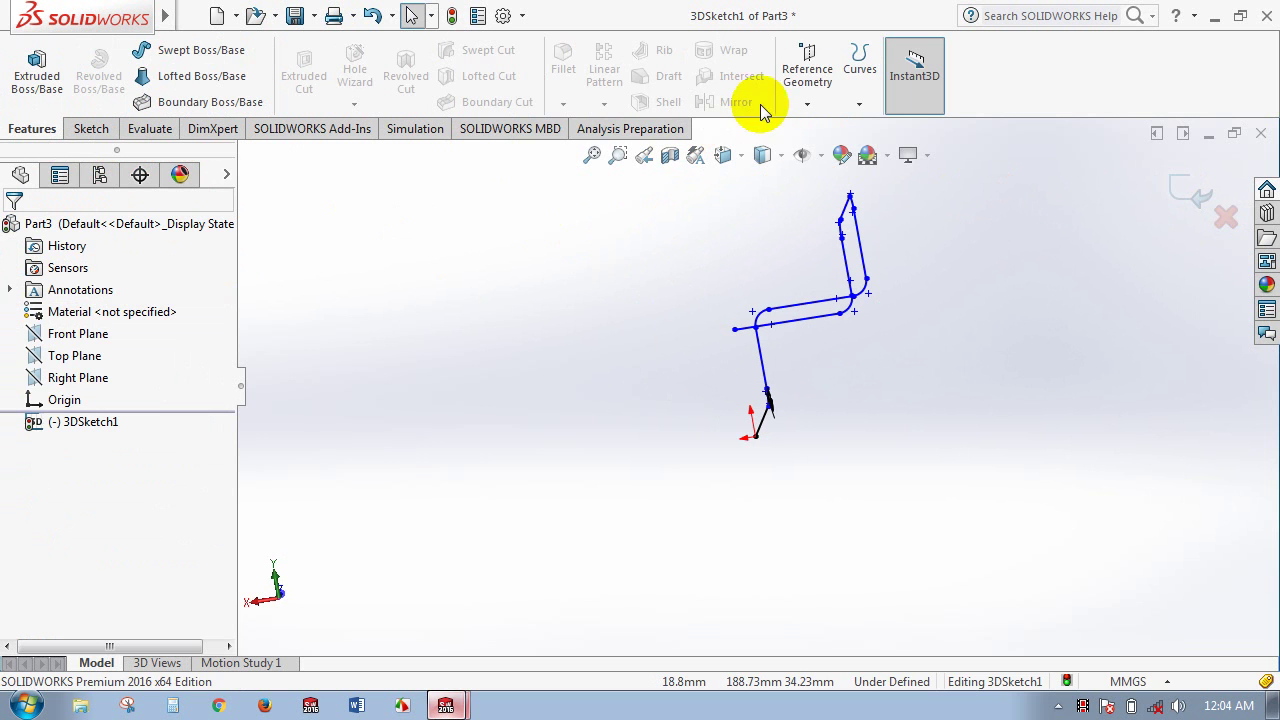
{"action": "left_click", "coordinate": [806, 106]}
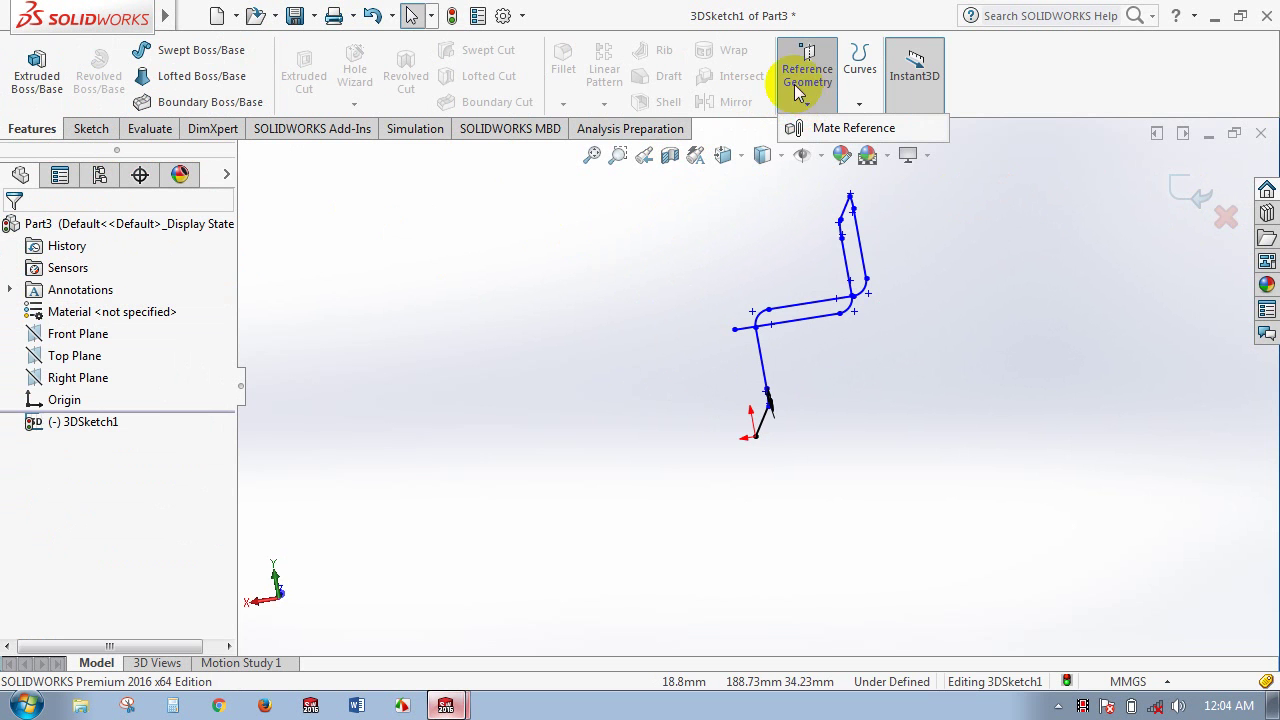
{"action": "left_click", "coordinate": [859, 82]}
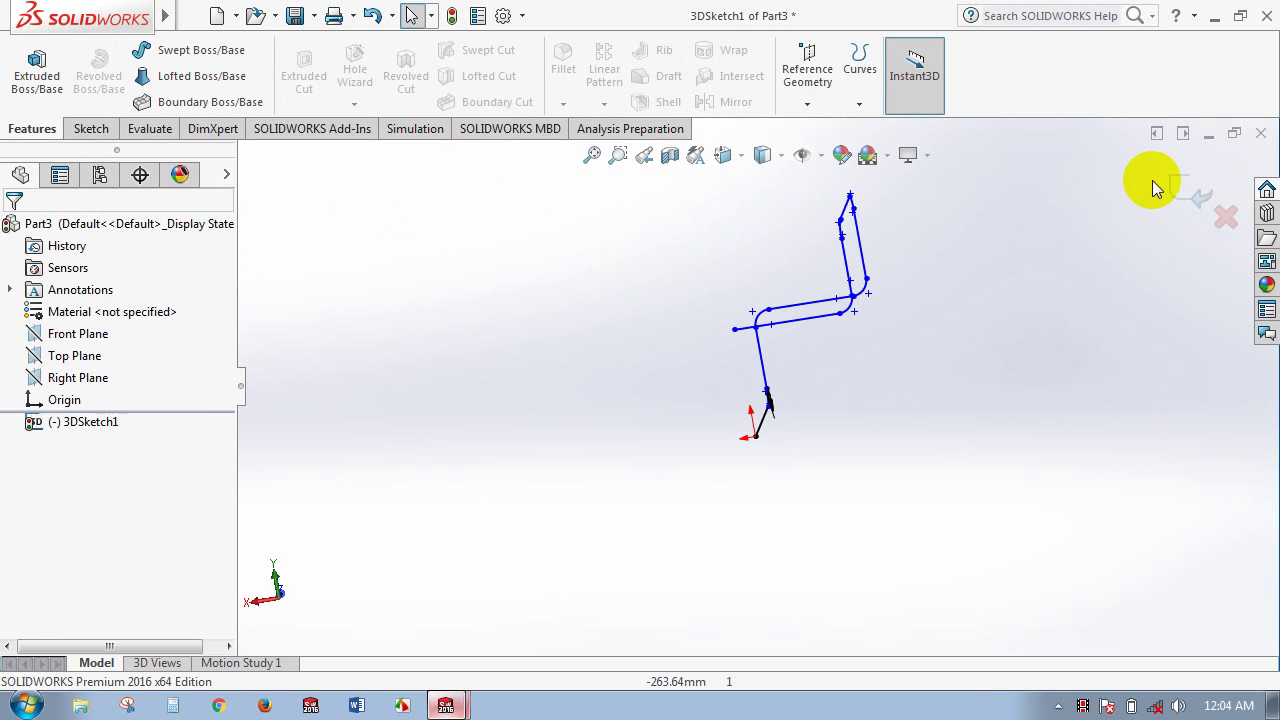
Exit the 3D sketch and create Plane1 through the path's end point, perpendicular to the end line.
{"action": "left_click", "coordinate": [1182, 192]}
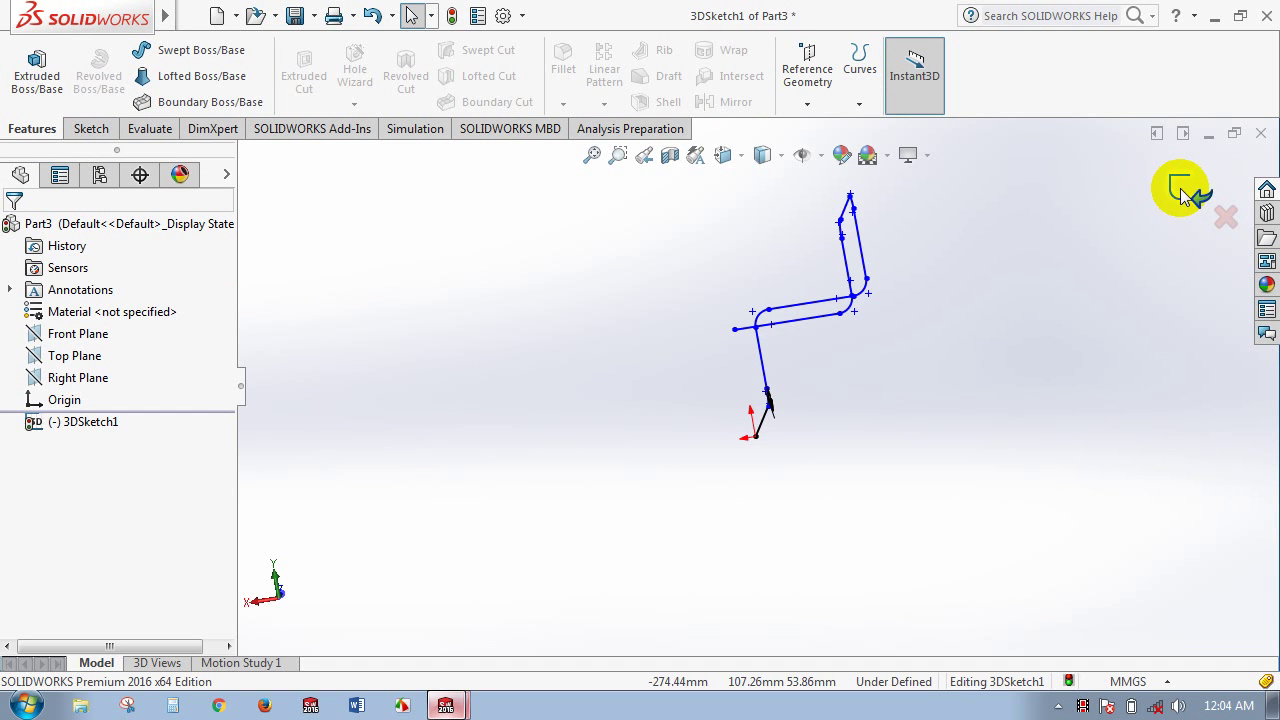
{"action": "left_click", "coordinate": [810, 100]}
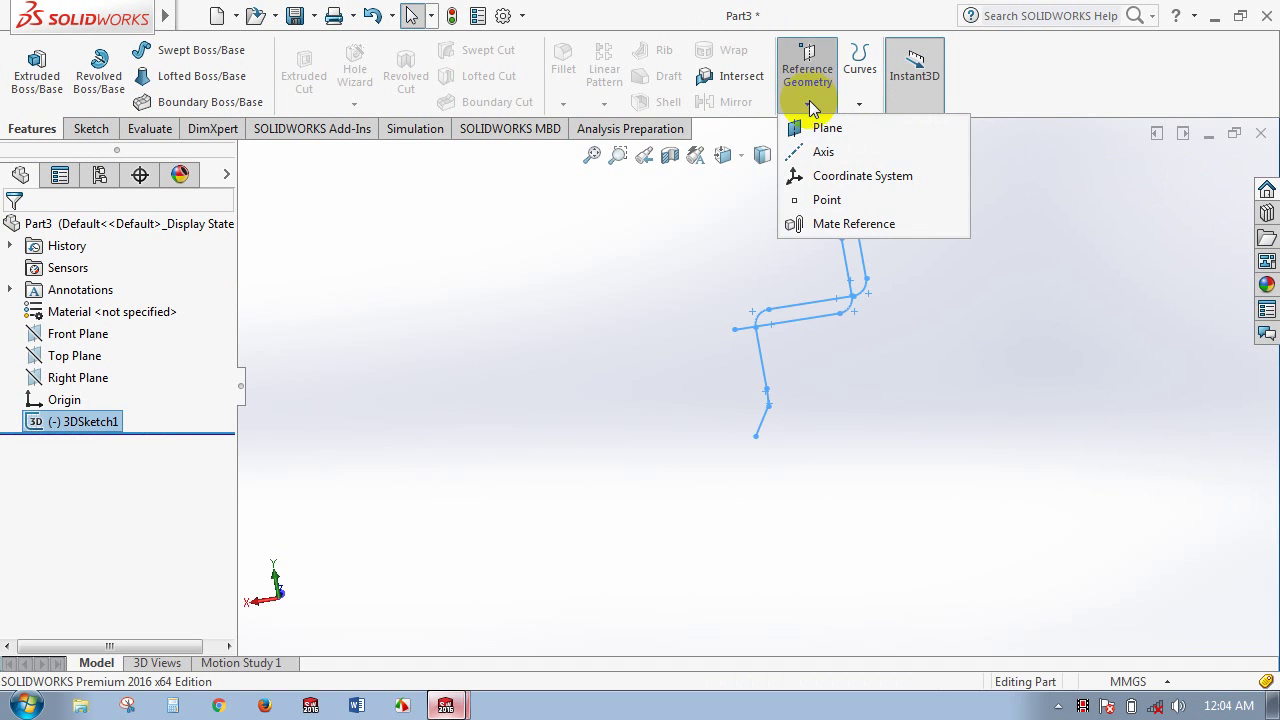
{"action": "left_click", "coordinate": [824, 128]}
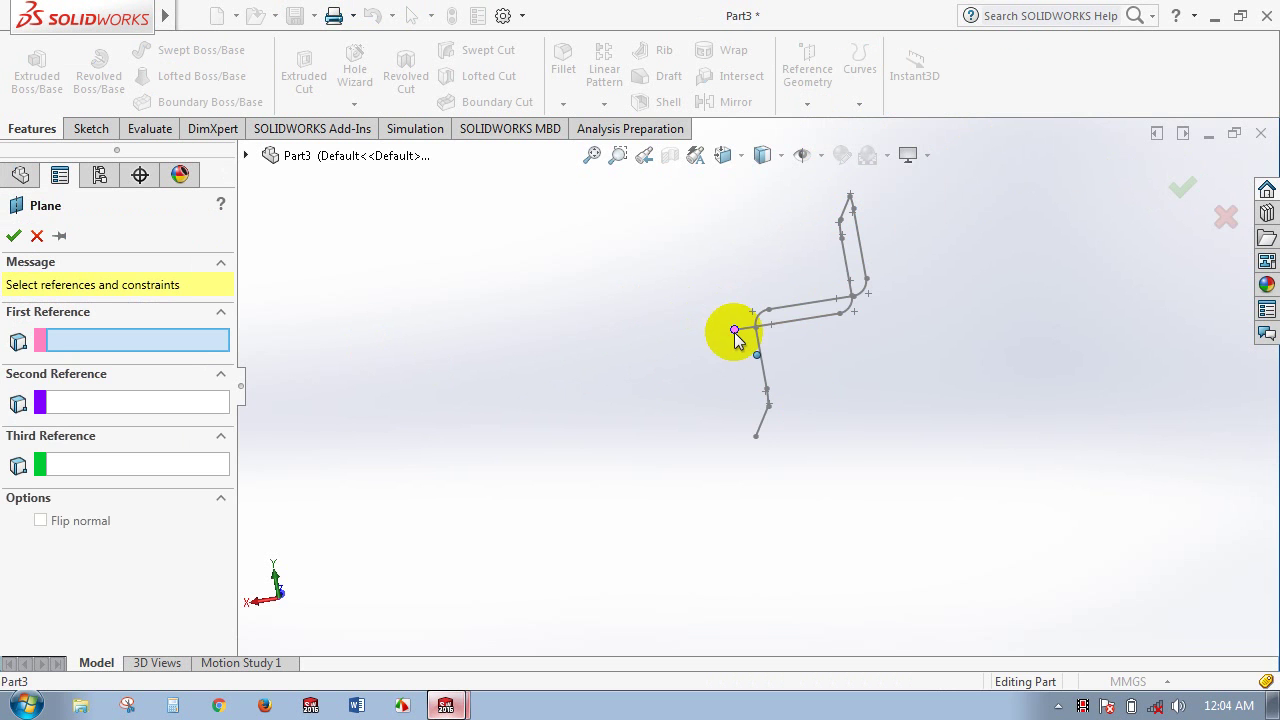
{"action": "left_click", "coordinate": [734, 330]}
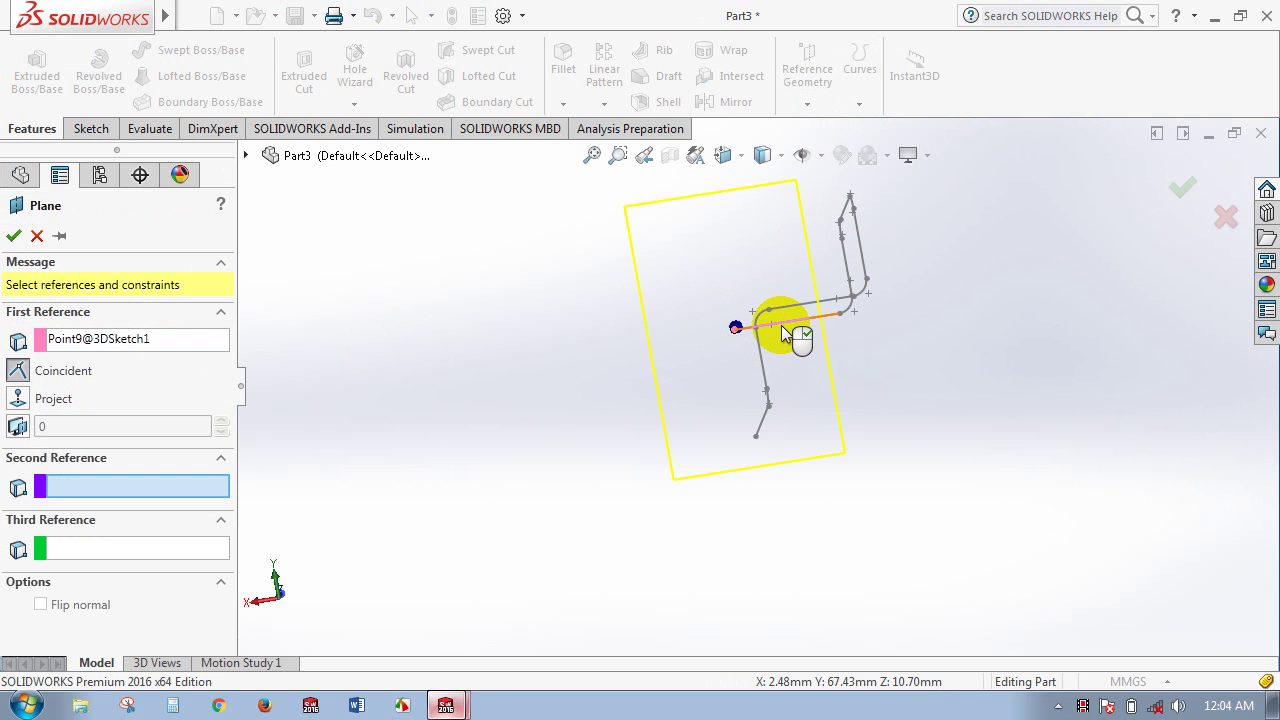
{"action": "left_click", "coordinate": [777, 326]}
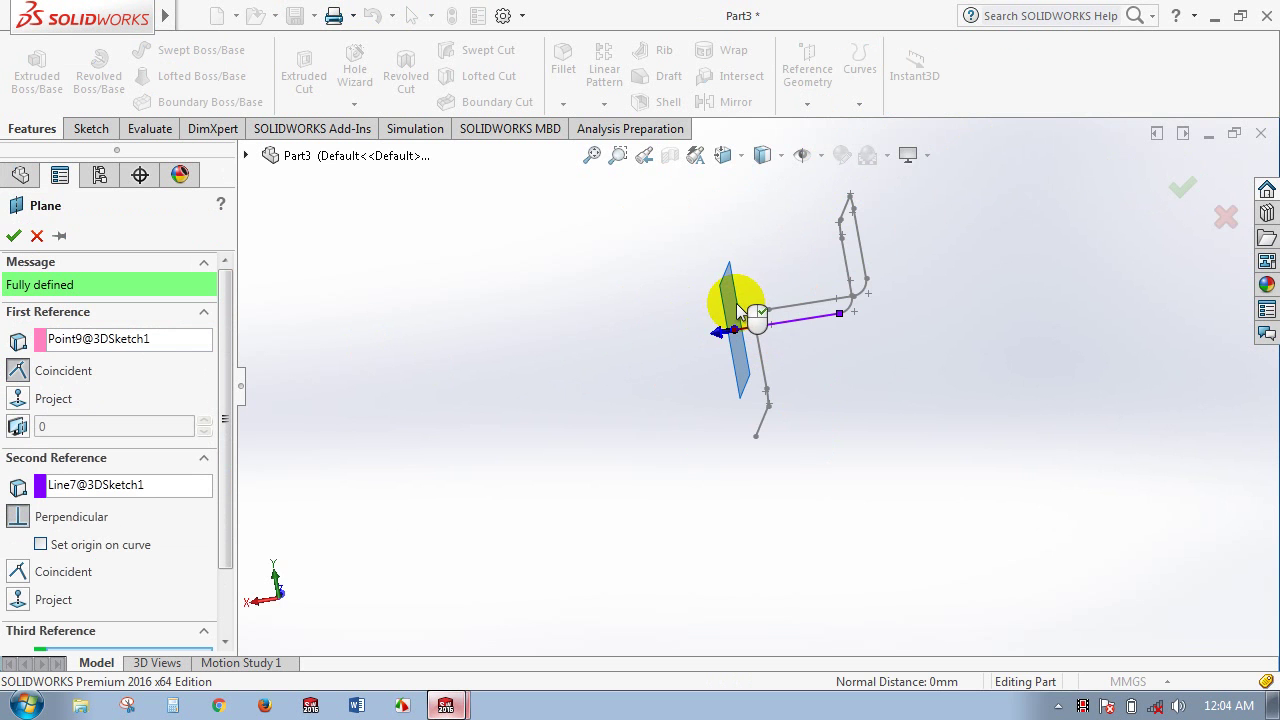
{"action": "middle_click_drag", "start_coordinate": [740, 312], "coordinate": [768, 363]}
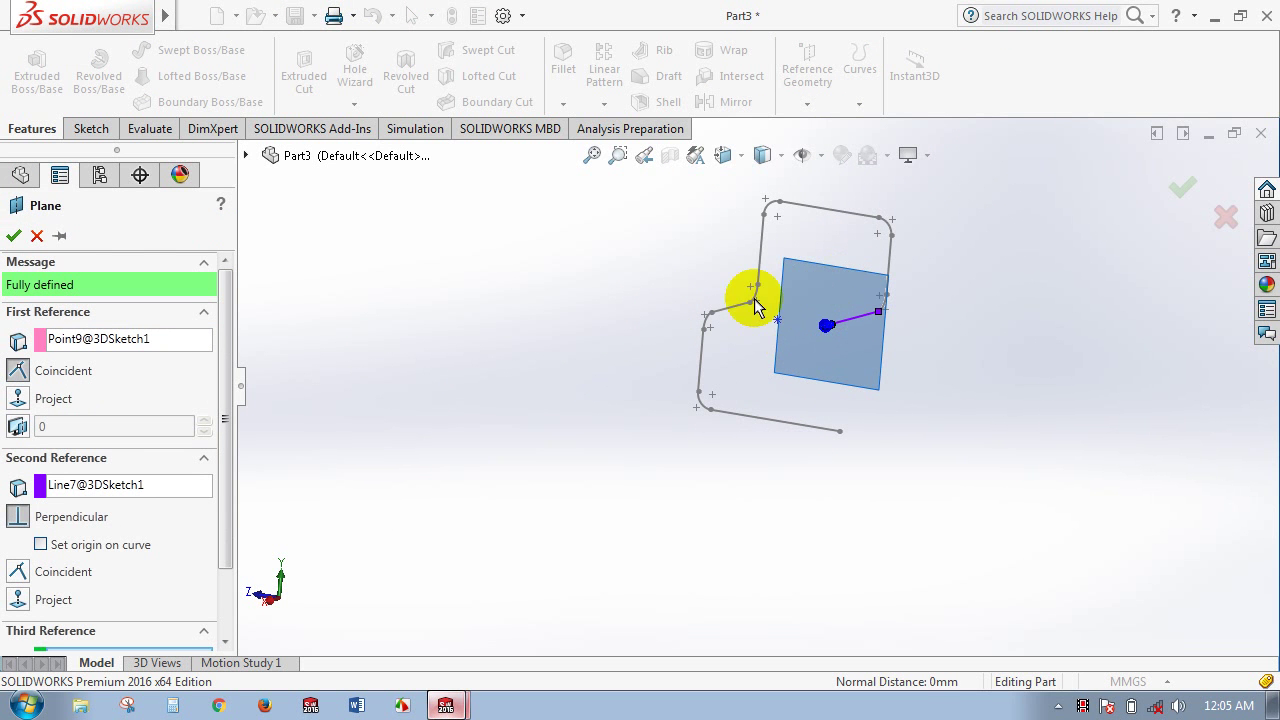
{"action": "left_click", "coordinate": [14, 236]}
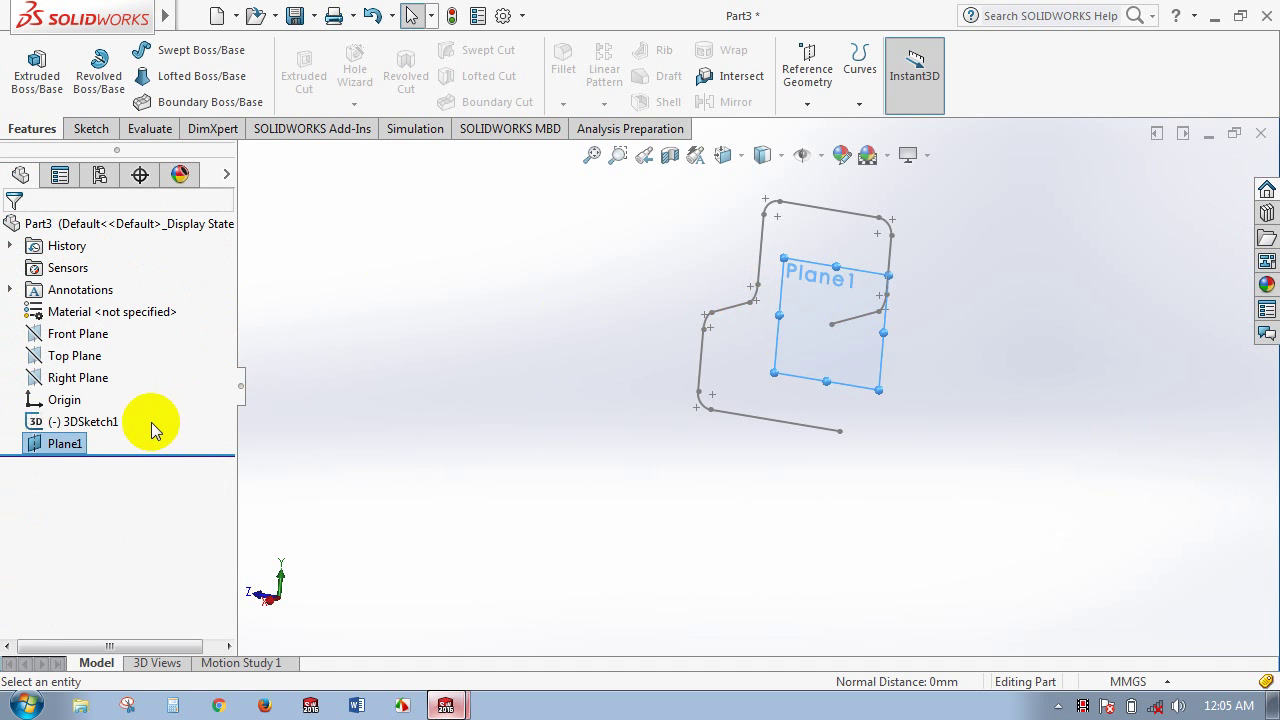
Start a sketch on Plane1 and view it face-on.
{"action": "right_click", "coordinate": [35, 444]}
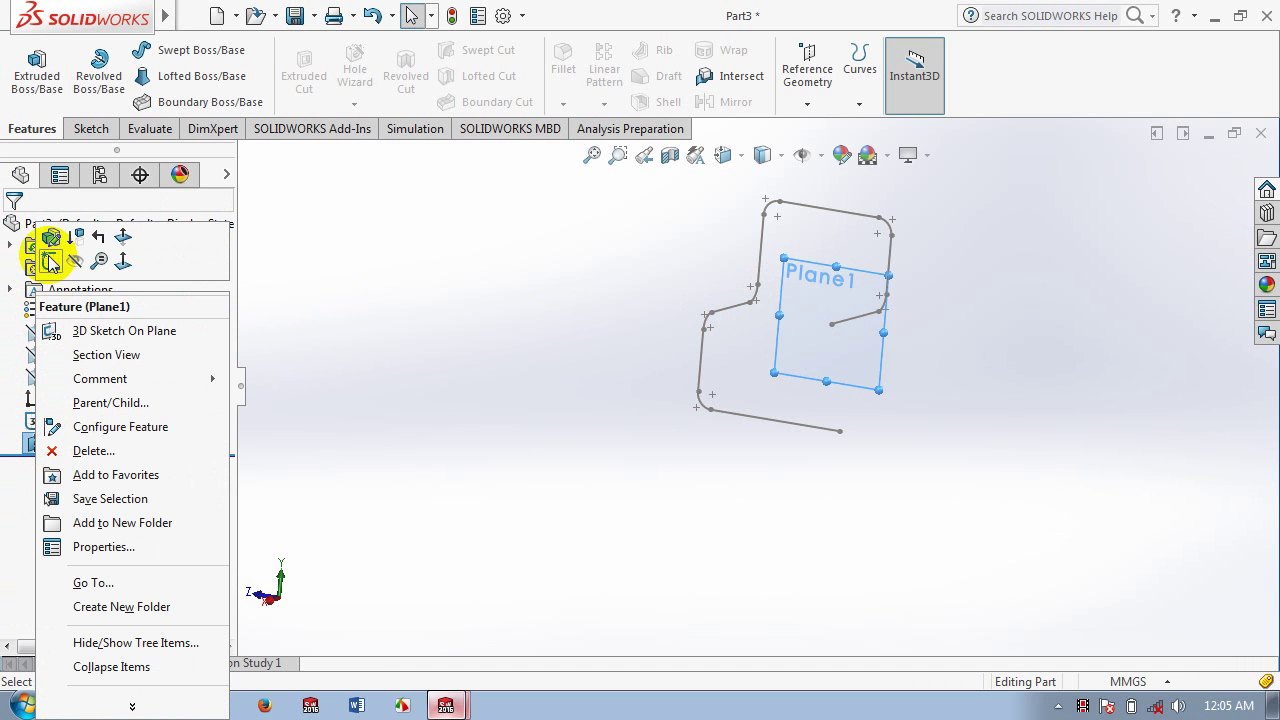
{"action": "left_click", "coordinate": [50, 261]}
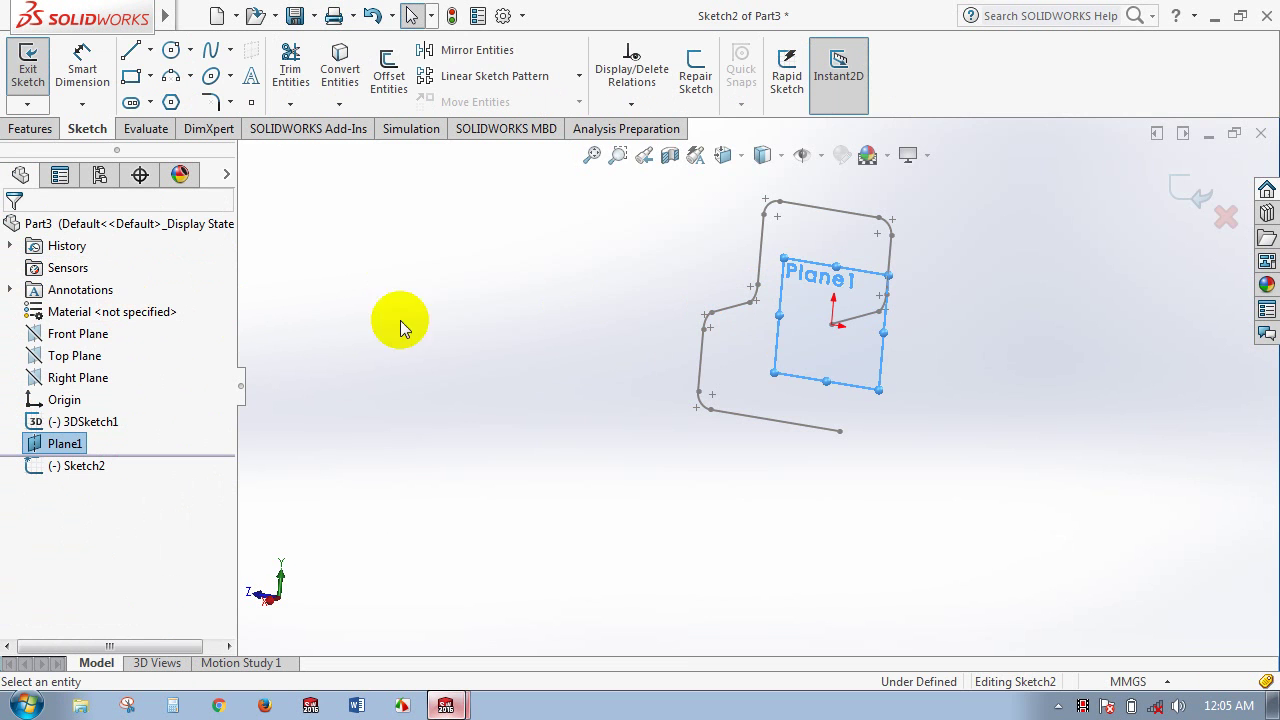
{"action": "left_click", "coordinate": [740, 160]}
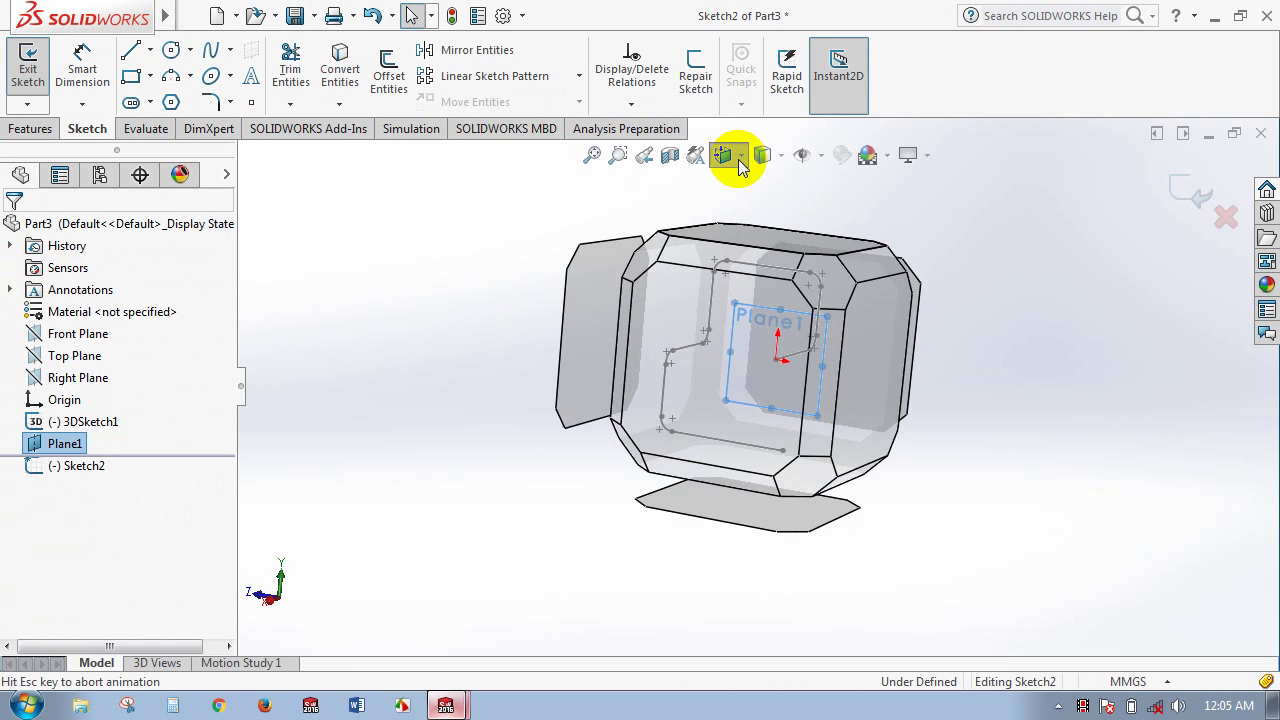
{"action": "left_click", "coordinate": [631, 354]}
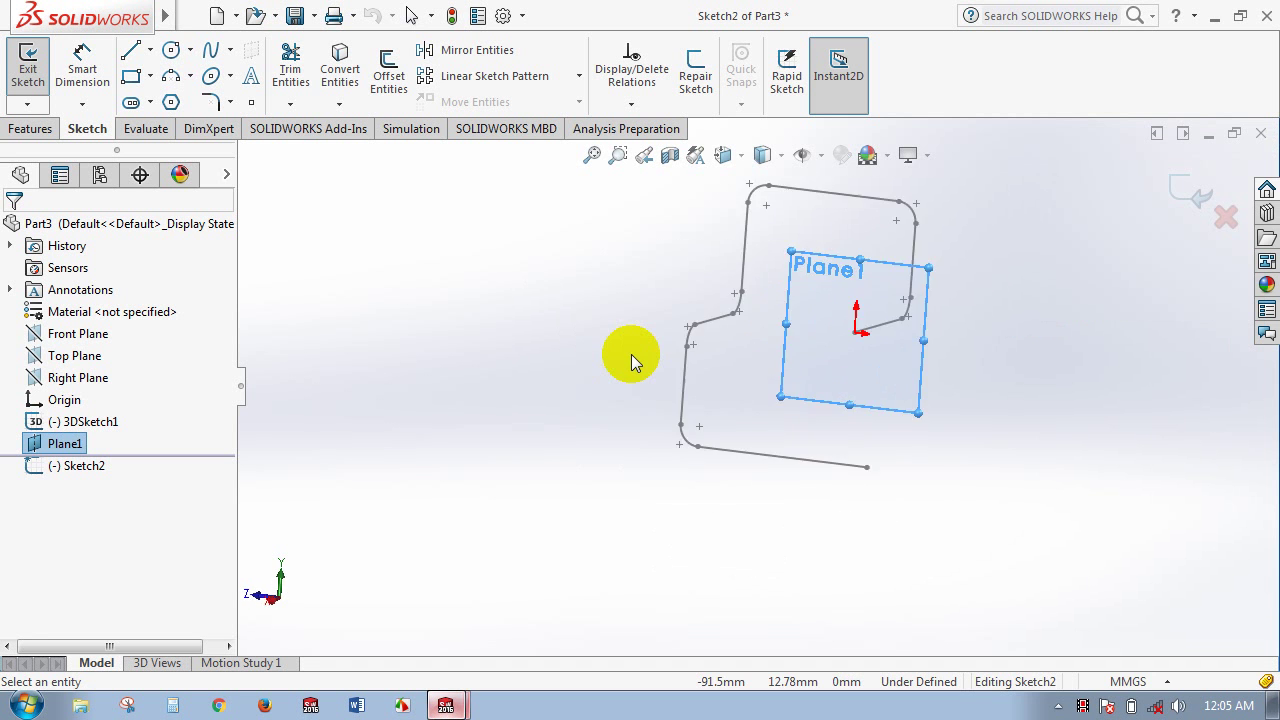
Draw a circle of radius 5.5 centred at the origin.
{"action": "left_click", "coordinate": [171, 50]}
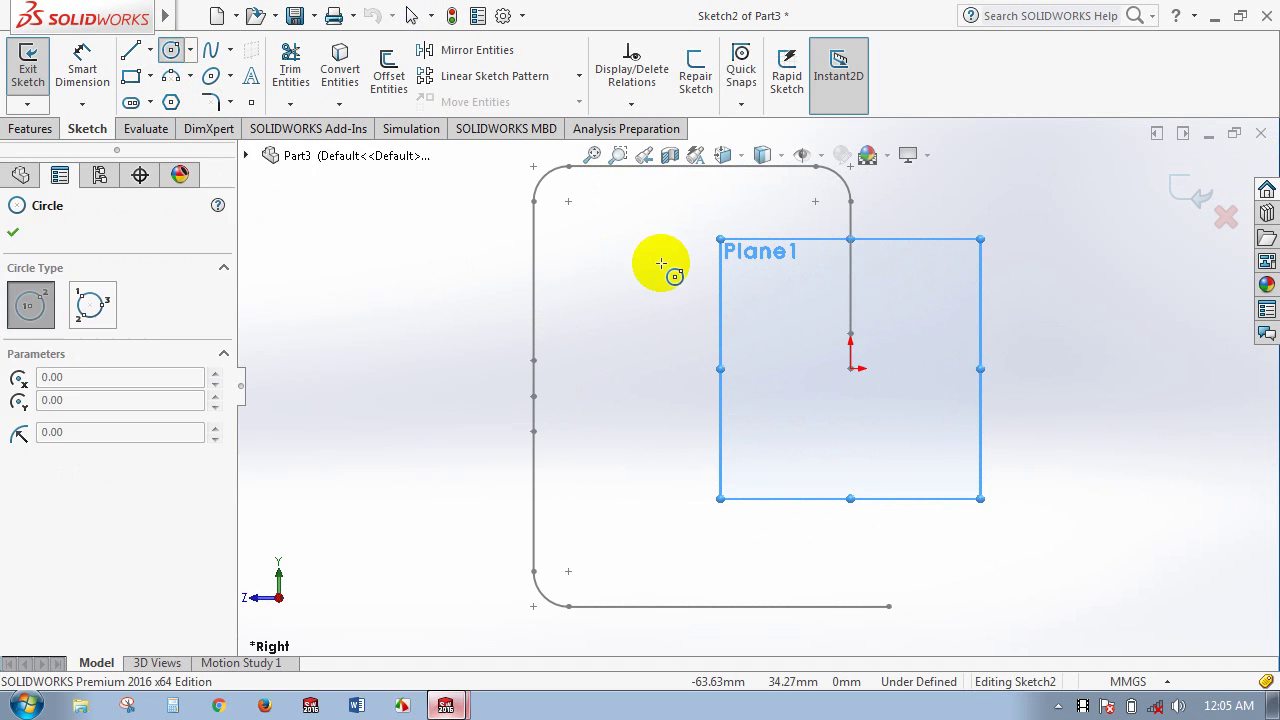
{"action": "left_click", "coordinate": [850, 370]}
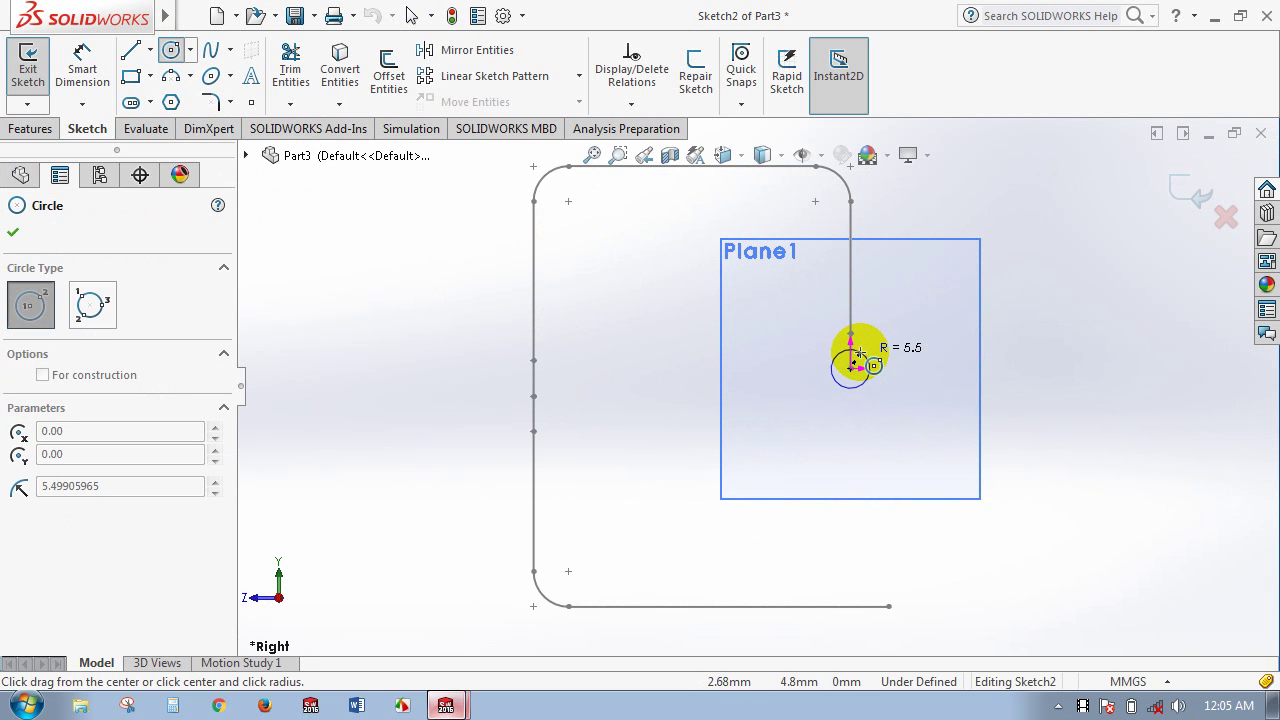
{"action": "left_click", "coordinate": [860, 352]}
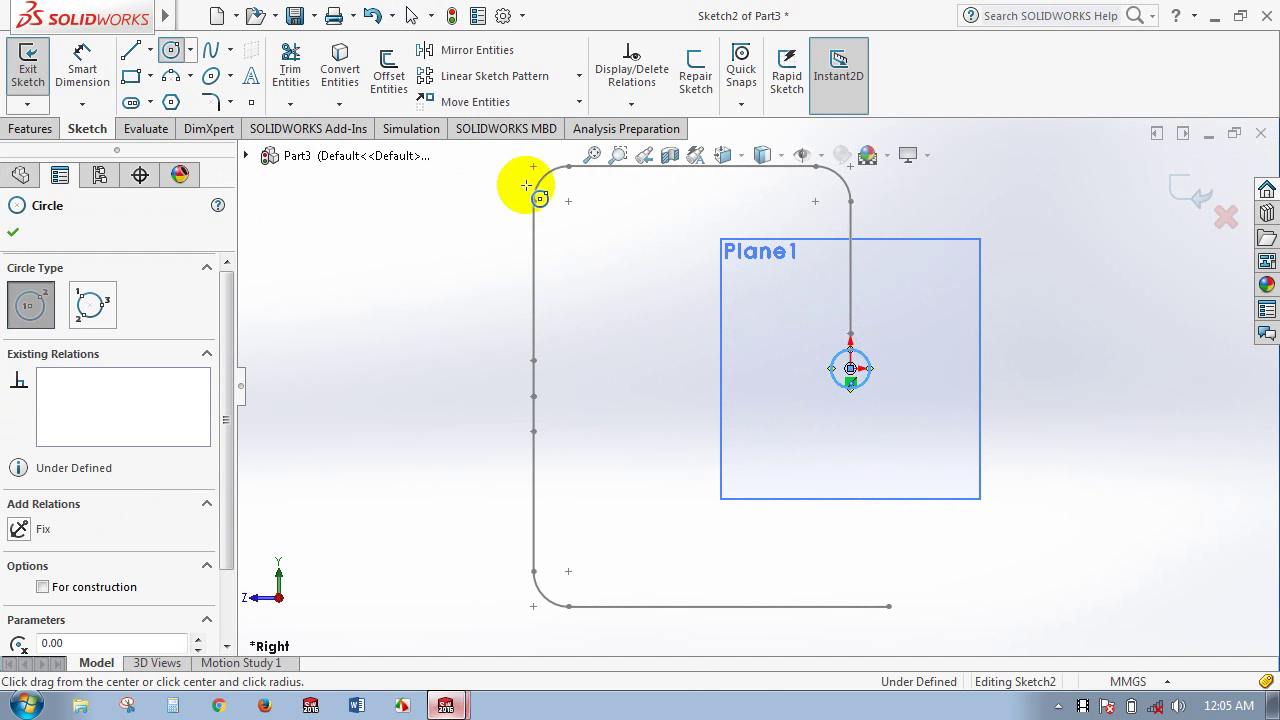
Offset the circle by 1.00mm to form a ring, then exit Sketch2.
{"action": "left_click", "coordinate": [389, 70]}
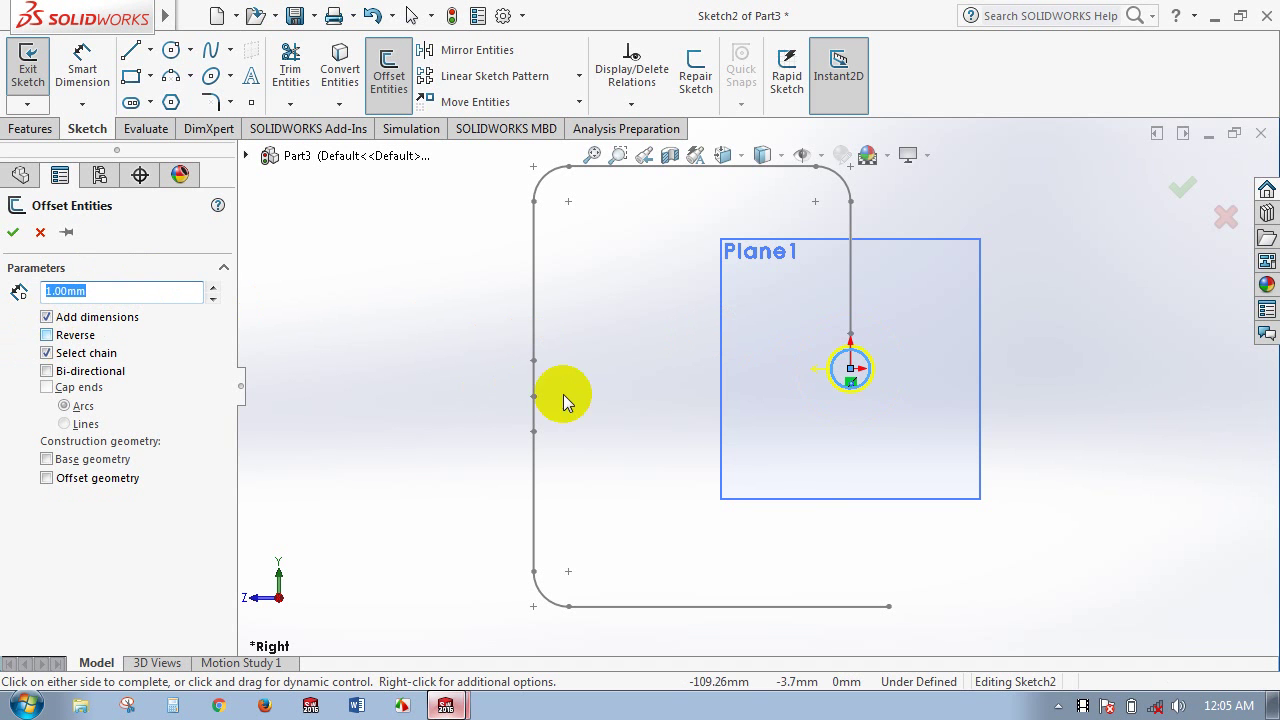
{"action": "scroll", "coordinate": [860, 375], "scroll_direction": "down", "scroll_amount": 1}
{"action": "scroll", "coordinate": [867, 378], "scroll_direction": "down", "scroll_amount": 2}
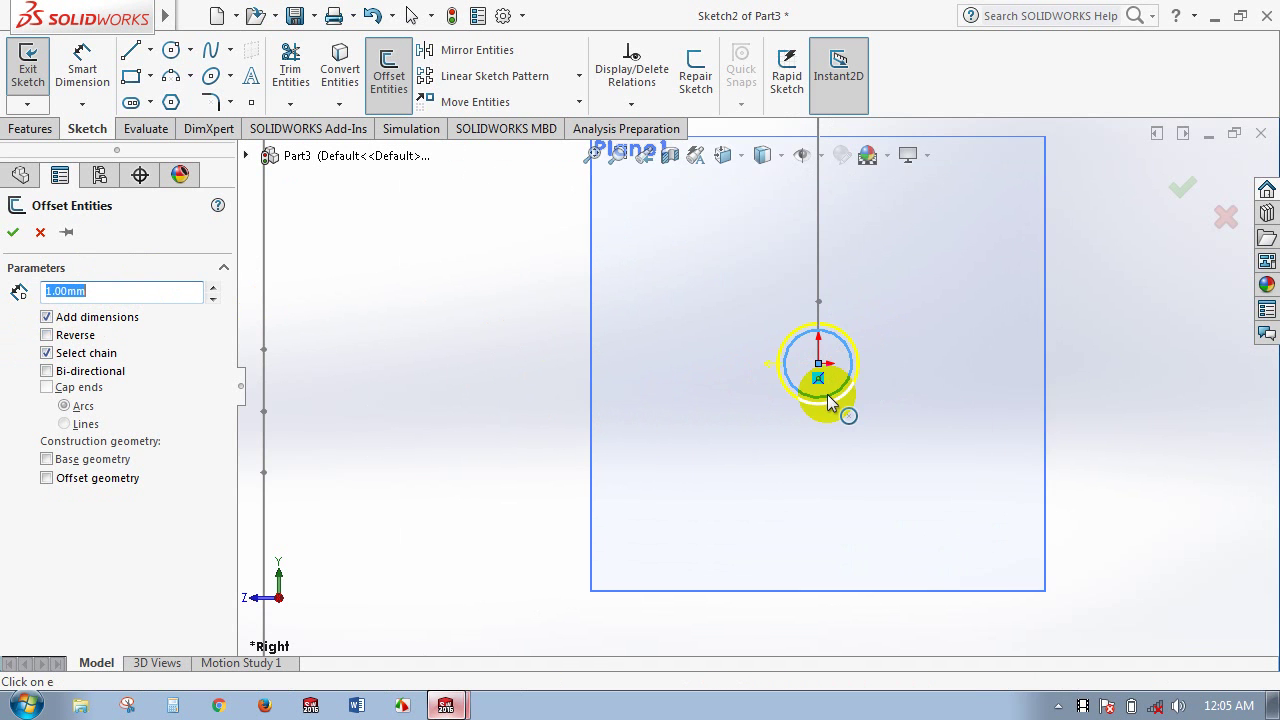
{"action": "left_click", "coordinate": [1188, 184]}
{"action": "scroll", "coordinate": [900, 302], "scroll_direction": "up", "scroll_amount": 2}
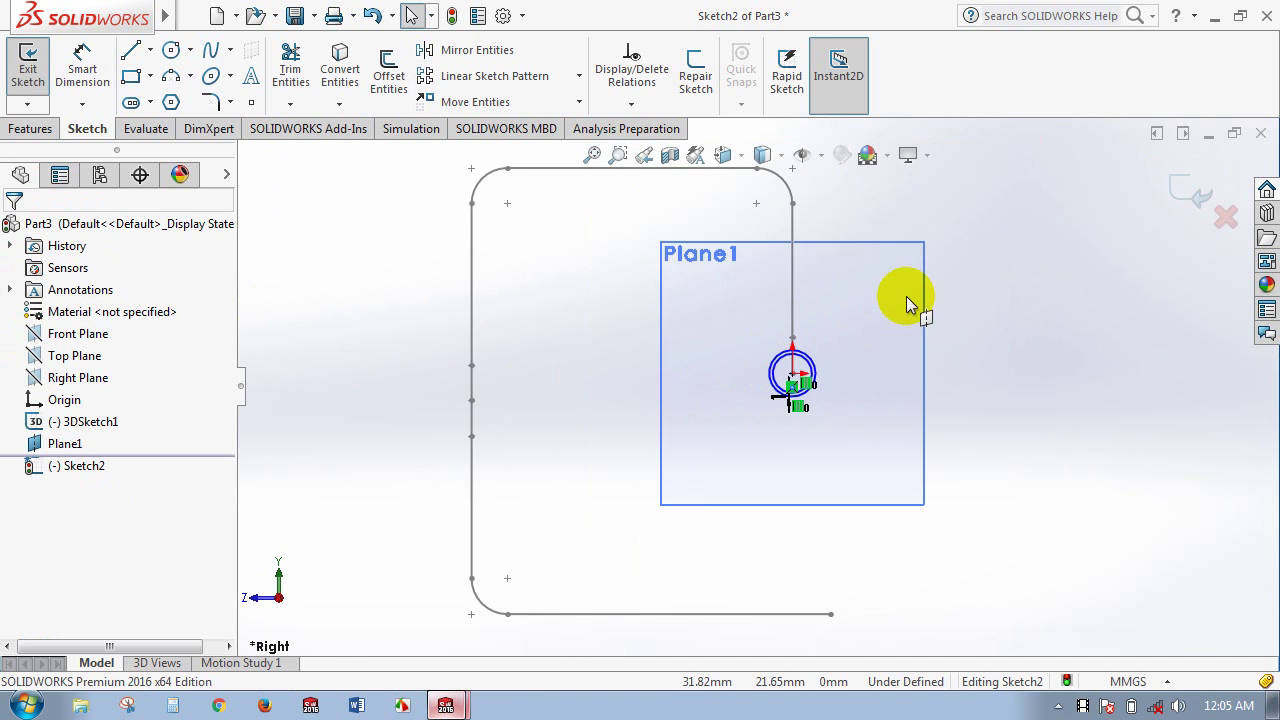
{"action": "scroll", "coordinate": [906, 296], "scroll_direction": "up", "scroll_amount": 1}
{"action": "middle_click_drag", "start_coordinate": [906, 296], "coordinate": [751, 286]}
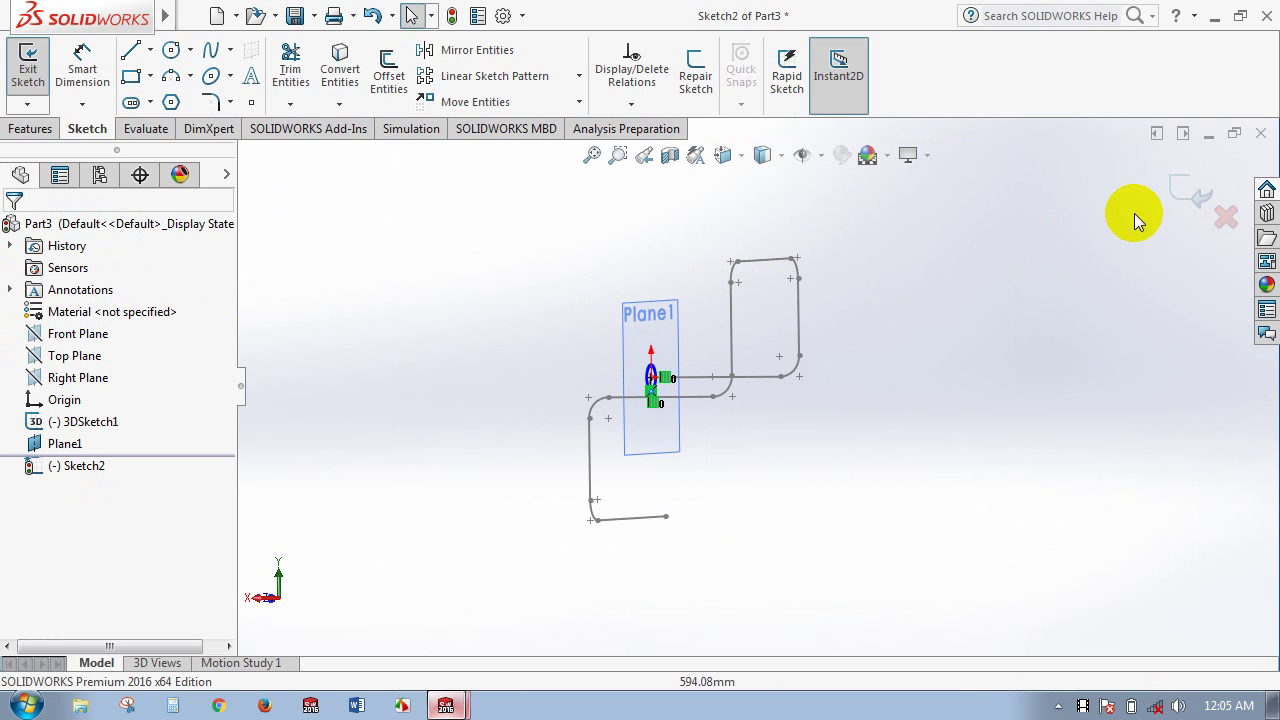
{"action": "left_click", "coordinate": [1182, 196]}
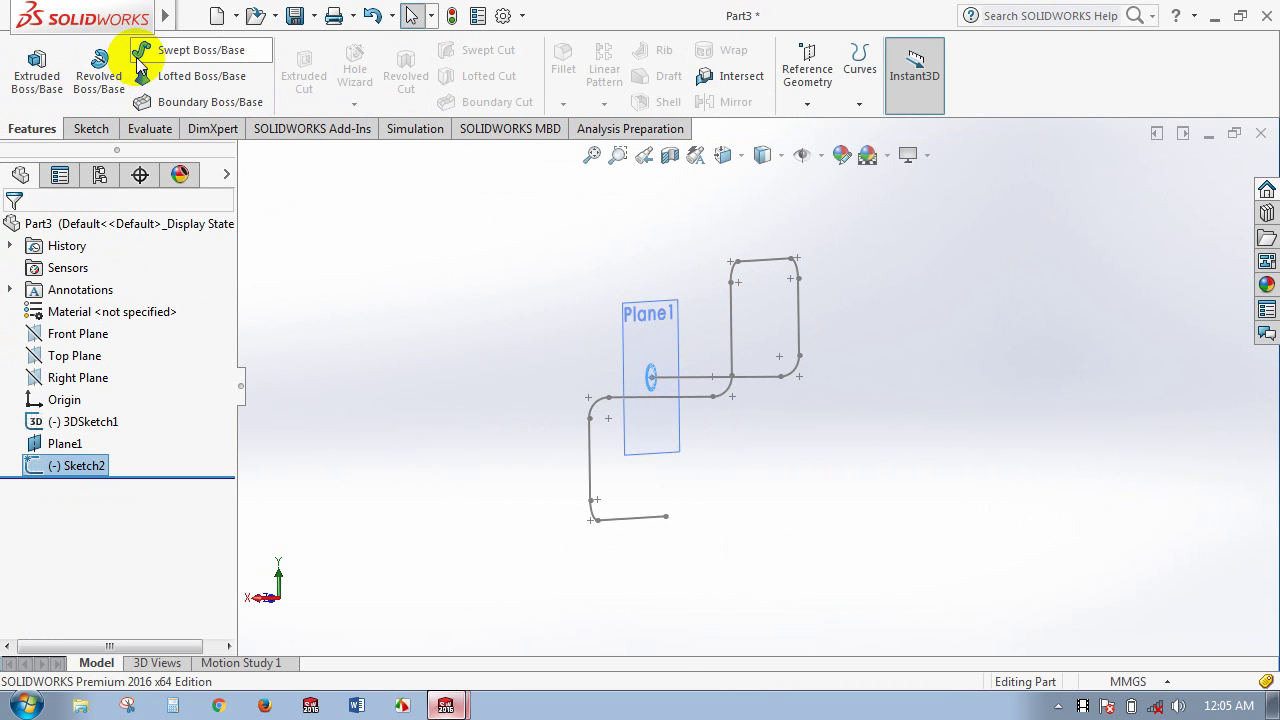
Create a Swept Boss/Base with Sketch2 as profile and 3DSketch1 as path.
{"action": "left_click", "coordinate": [190, 52]}
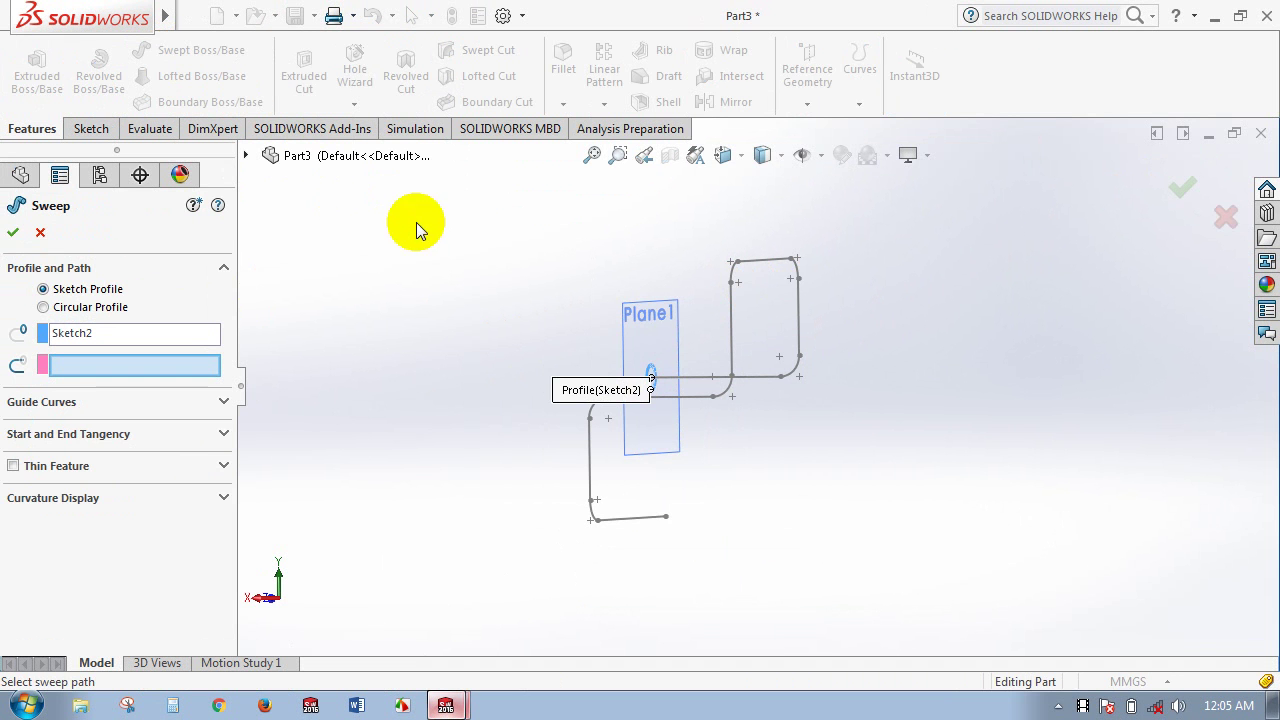
{"action": "scroll", "coordinate": [710, 370], "scroll_direction": "down", "scroll_amount": 1}
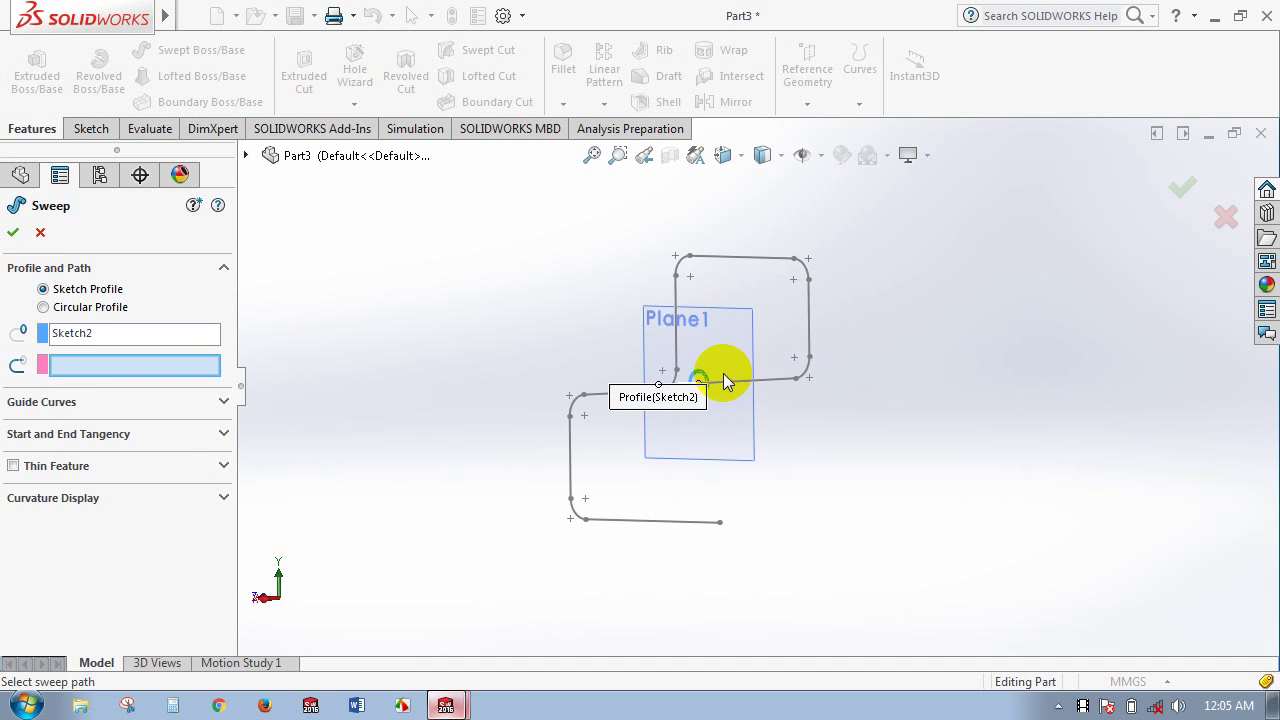
{"action": "scroll", "coordinate": [710, 373], "scroll_direction": "down", "scroll_amount": 1}
{"action": "scroll", "coordinate": [705, 373], "scroll_direction": "down", "scroll_amount": 1}
{"action": "scroll", "coordinate": [705, 383], "scroll_direction": "down", "scroll_amount": 1}
{"action": "scroll", "coordinate": [694, 371], "scroll_direction": "down", "scroll_amount": 1}
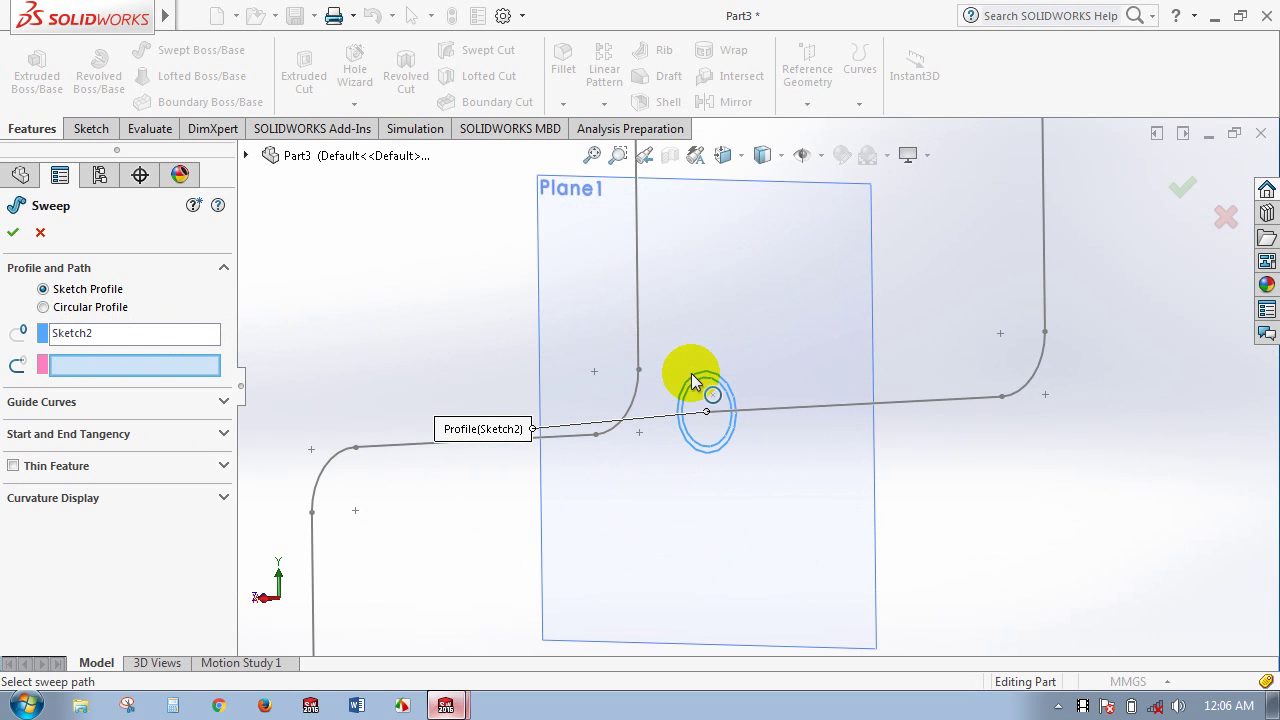
{"action": "left_click", "coordinate": [154, 362]}
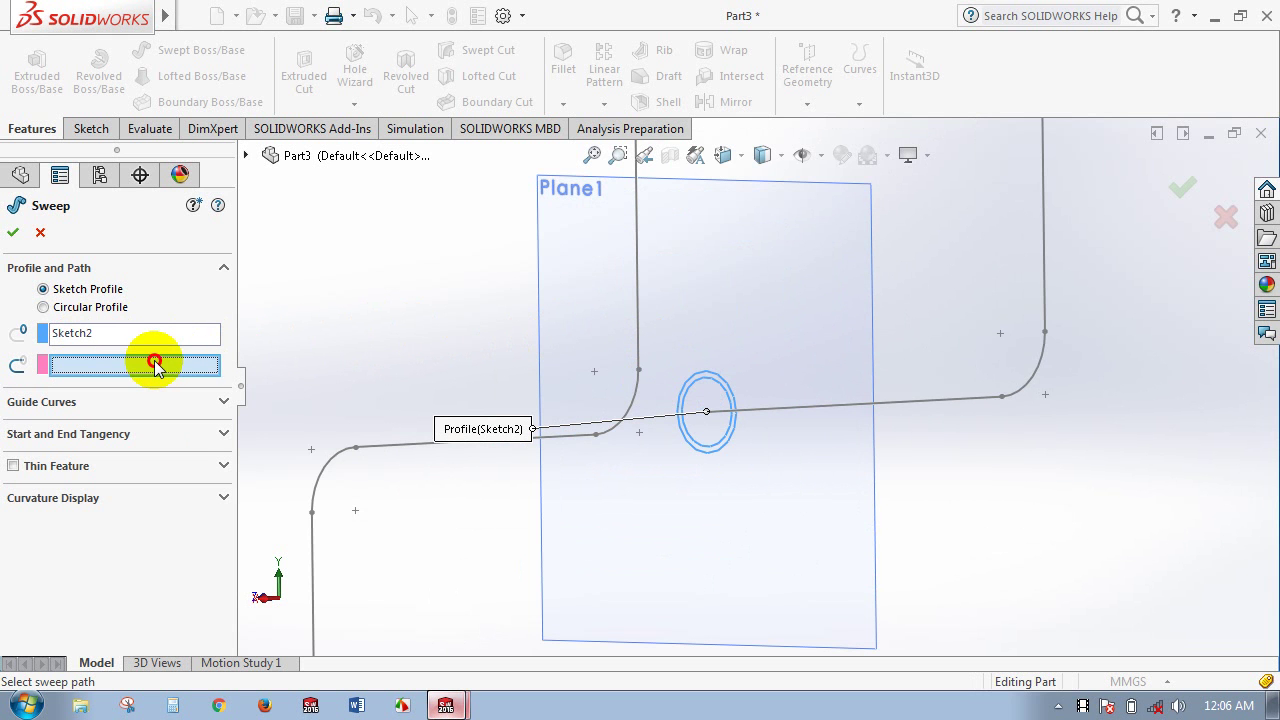
{"action": "left_click", "coordinate": [793, 410]}
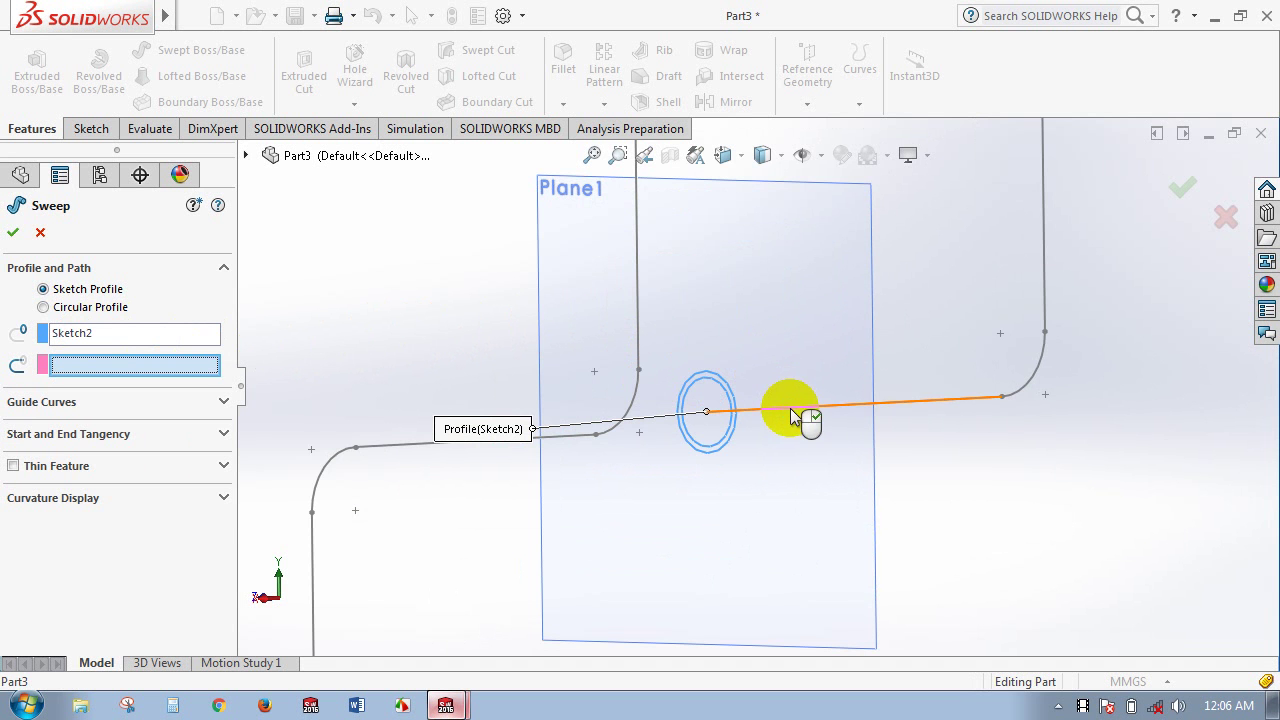
{"action": "scroll", "coordinate": [789, 367], "scroll_direction": "up", "scroll_amount": 3}
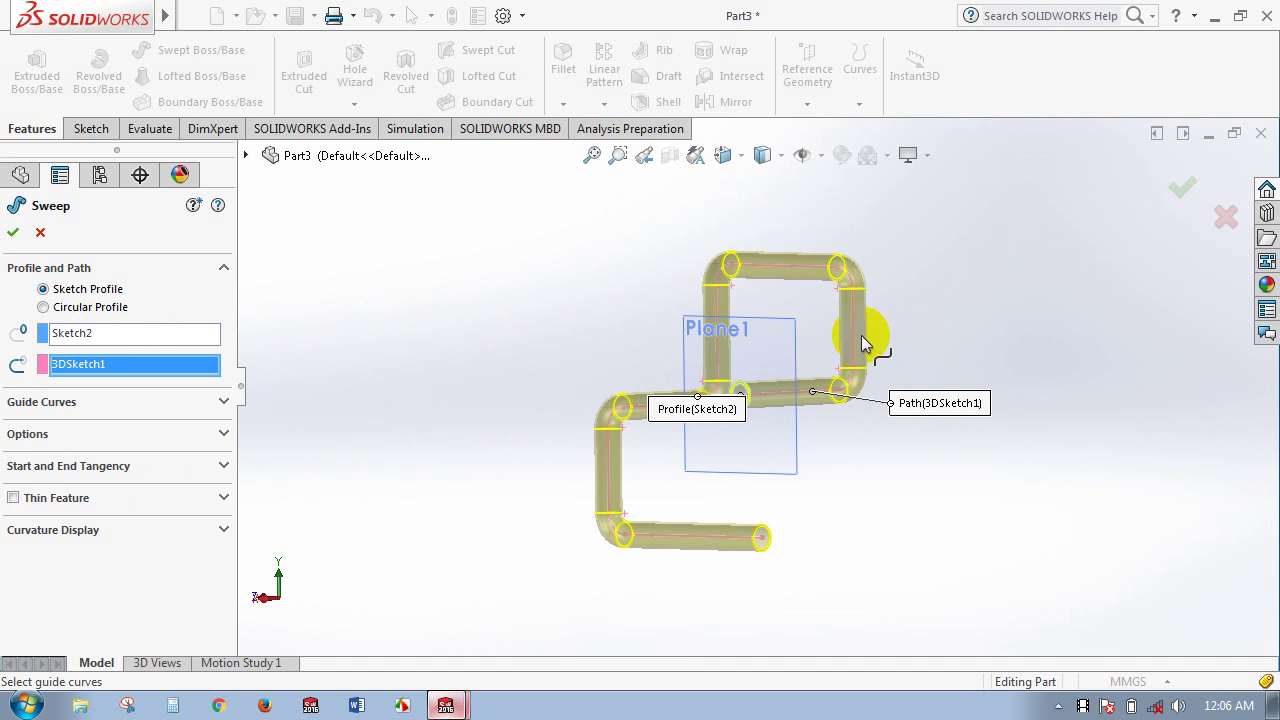
{"action": "left_click", "coordinate": [1181, 188]}
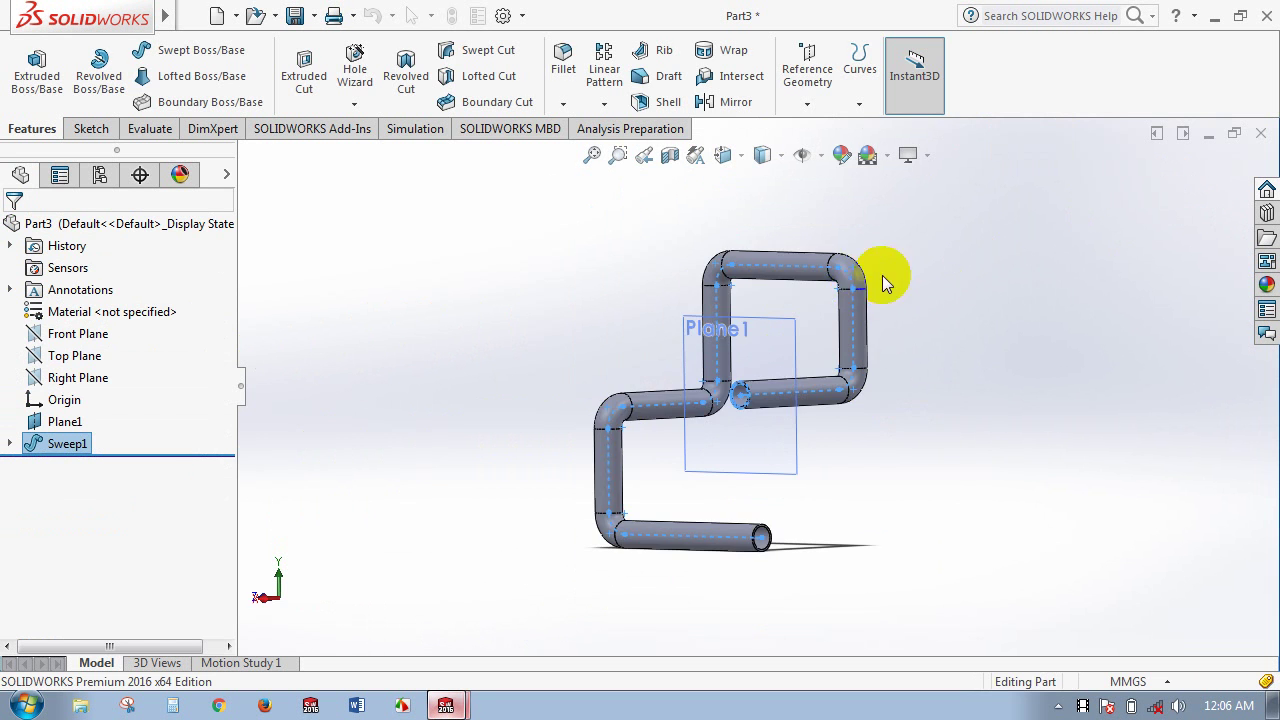
Hide Plane1 from the model view.
{"action": "middle_click_drag", "start_coordinate": [828, 291], "coordinate": [588, 318]}
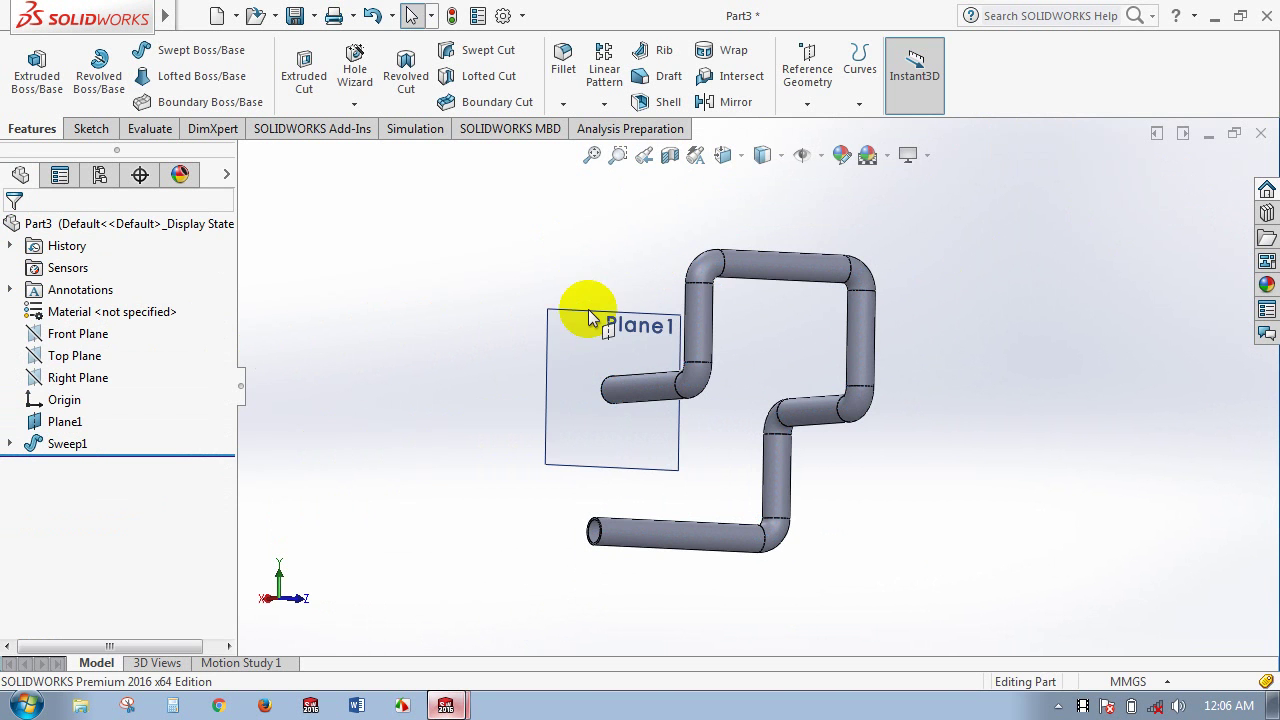
{"action": "left_click", "coordinate": [588, 318]}
{"action": "left_click", "coordinate": [657, 263]}
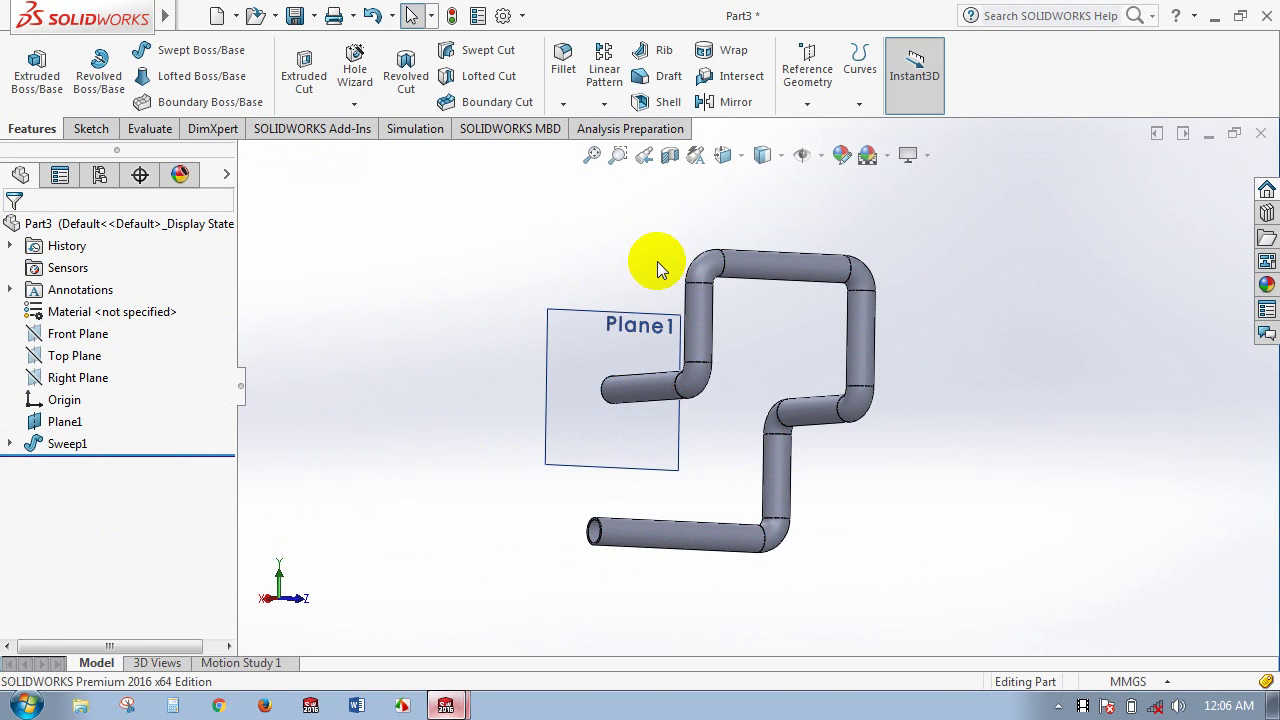
{"action": "mouse_move", "coordinate": [651, 286]}
{"action": "middle_mouse_down"}
{"action": "mouse_move", "coordinate": [350, 321]}
{"action": "mouse_move", "coordinate": [251, 314]}
{"action": "mouse_move", "coordinate": [277, 337]}
{"action": "mouse_move", "coordinate": [266, 333]}
{"action": "middle_mouse_up"}
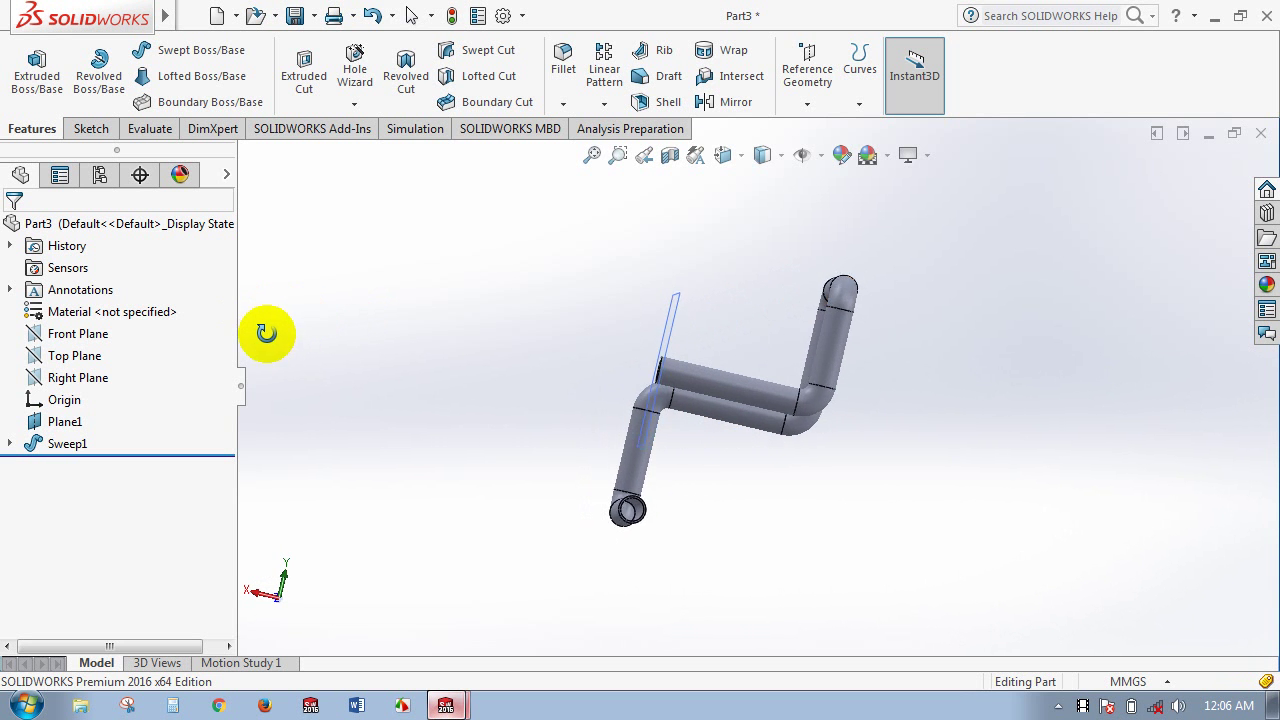
{"action": "scroll", "coordinate": [890, 529], "scroll_direction": "down", "scroll_amount": 3}
{"action": "scroll", "coordinate": [832, 529], "scroll_direction": "down", "scroll_amount": 2}
{"action": "middle_click_drag", "start_coordinate": [832, 529], "coordinate": [904, 523]}
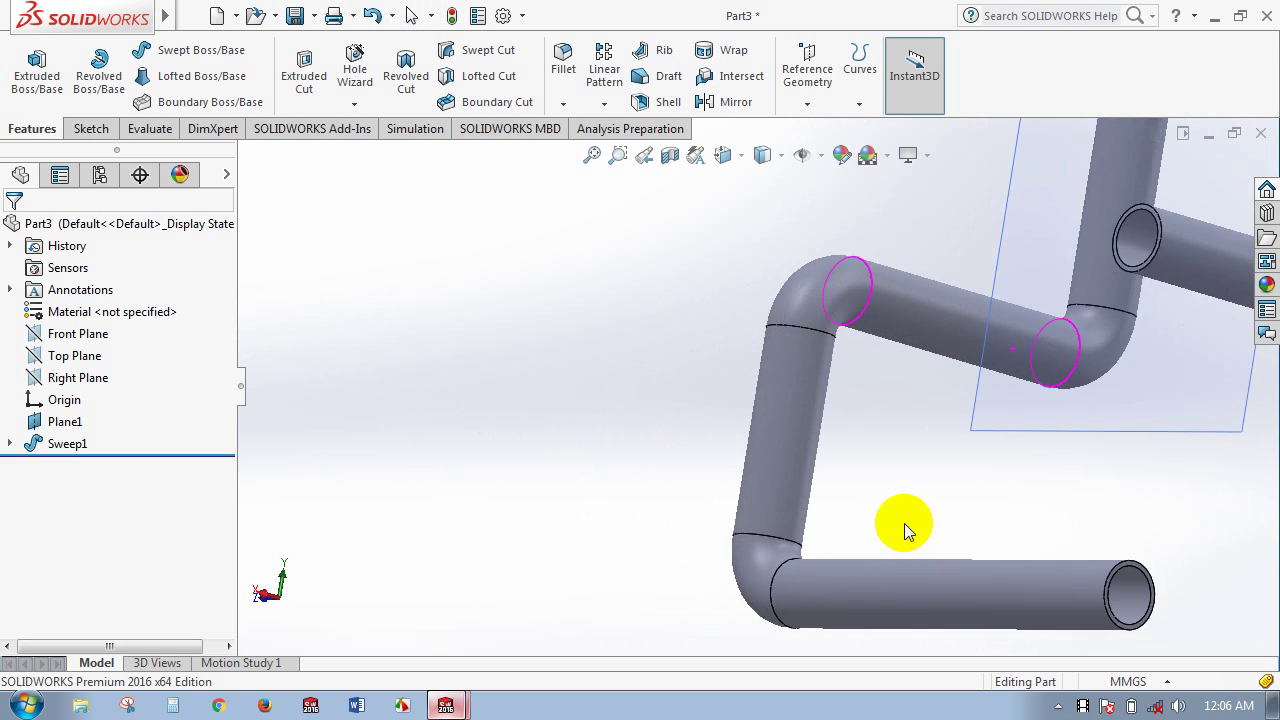
{"action": "scroll", "coordinate": [980, 380], "scroll_direction": "up", "scroll_amount": 3}
{"action": "mouse_move", "coordinate": [980, 380]}
{"action": "middle_mouse_down"}
{"action": "mouse_move", "coordinate": [1000, 380]}
{"action": "mouse_move", "coordinate": [1094, 477]}
{"action": "mouse_move", "coordinate": [1135, 491]}
{"action": "mouse_move", "coordinate": [1049, 543]}
{"action": "mouse_move", "coordinate": [1100, 523]}
{"action": "middle_mouse_up"}
{"action": "scroll", "coordinate": [1000, 423], "scroll_direction": "up", "scroll_amount": 2}
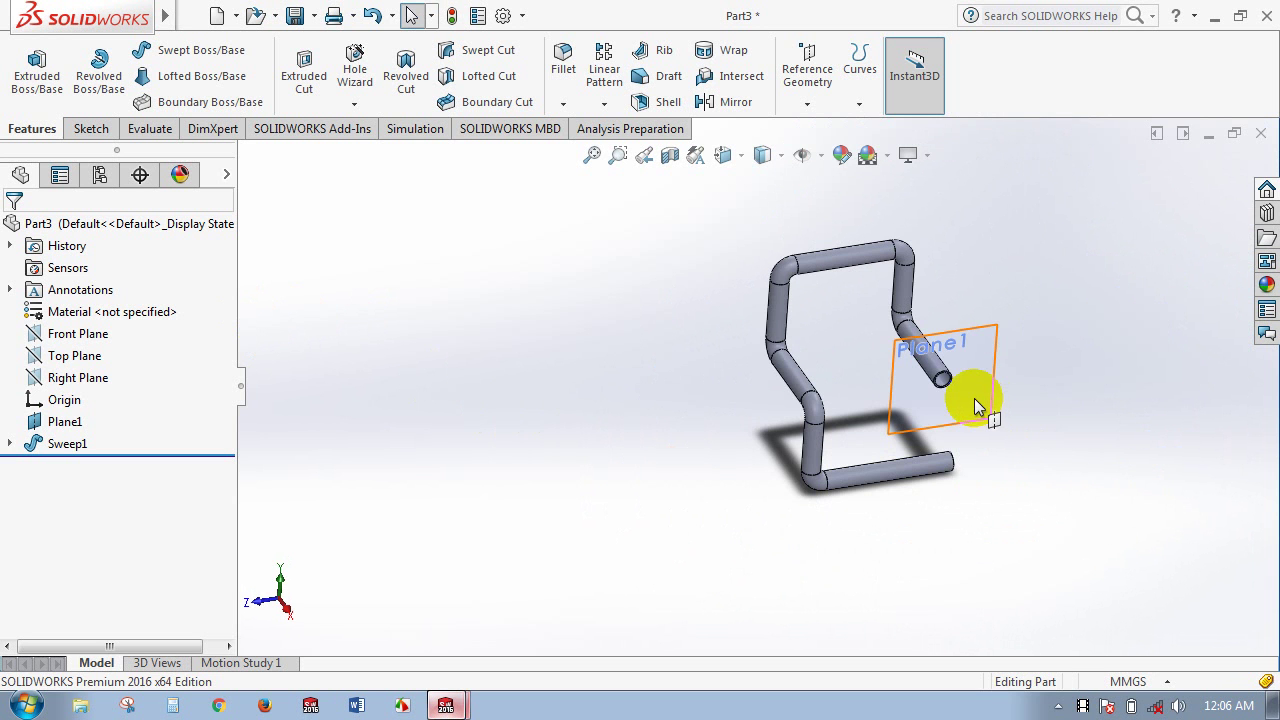
{"action": "left_click", "coordinate": [977, 393]}
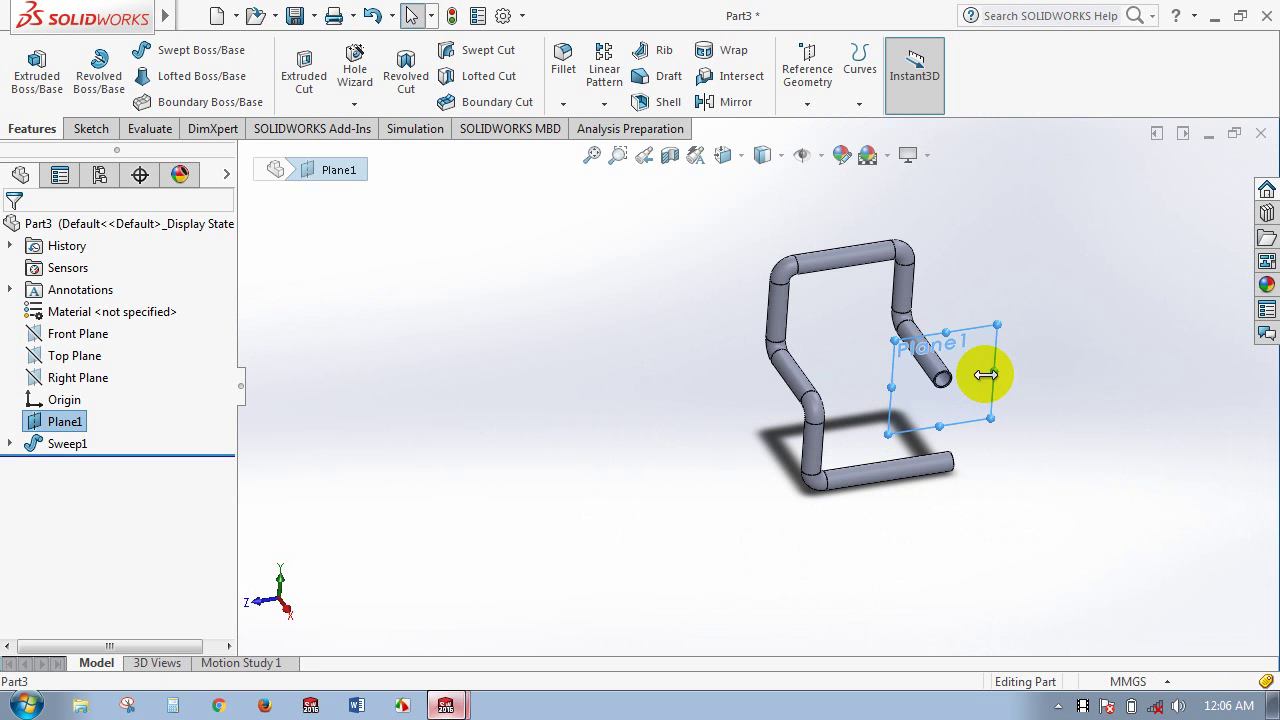
{"action": "right_click", "coordinate": [940, 390]}
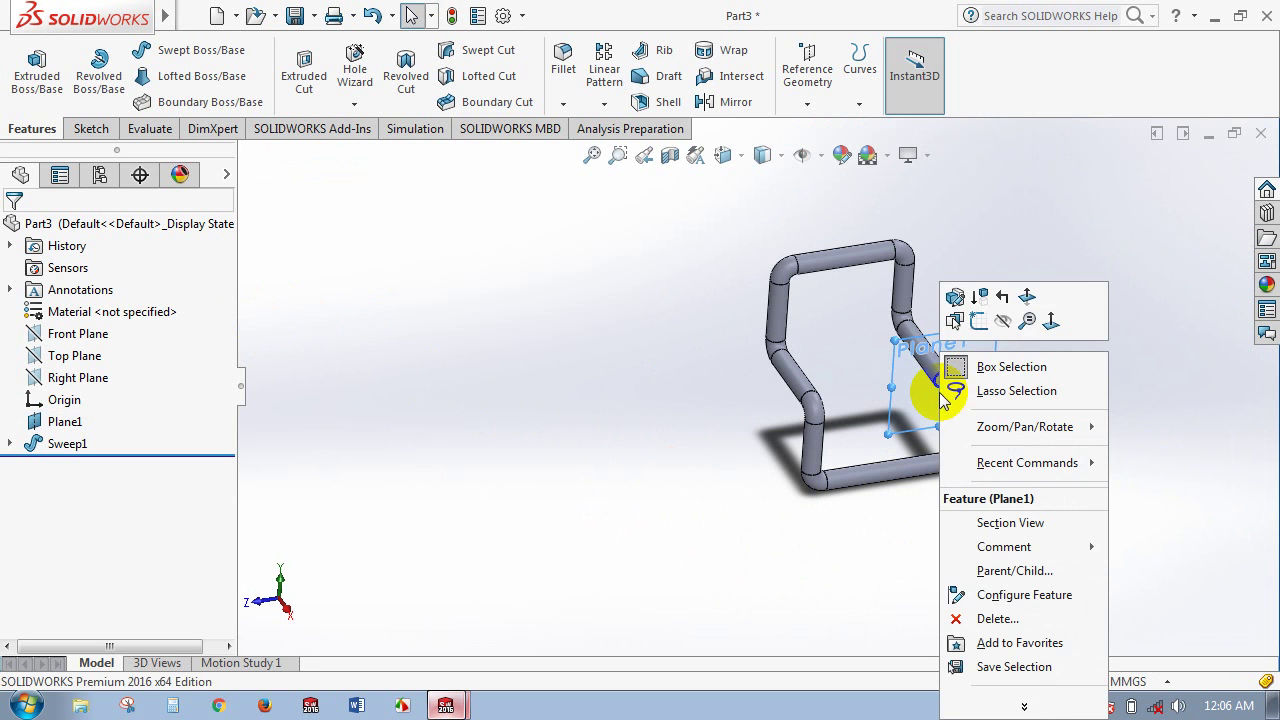
{"action": "left_click", "coordinate": [1003, 322]}
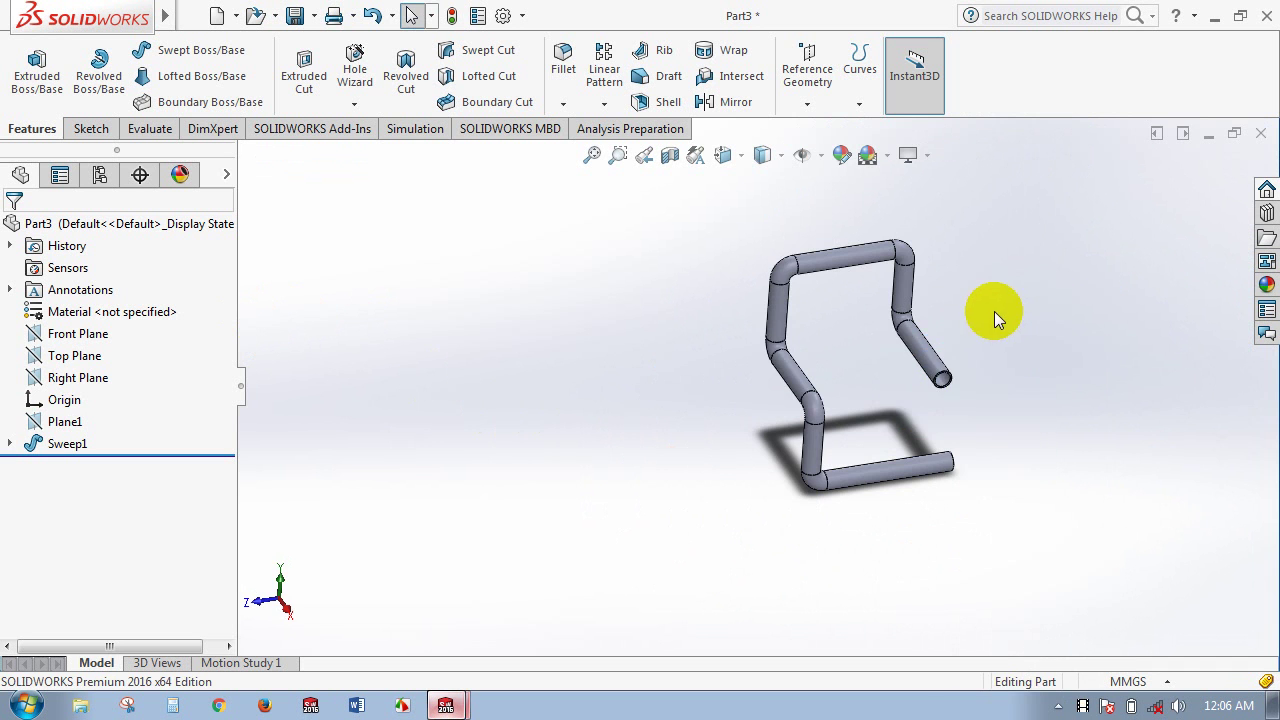
Orbit around the swept tube to inspect its rounded bends and open ends.
{"action": "middle_click_drag", "start_coordinate": [994, 313], "coordinate": [970, 400]}
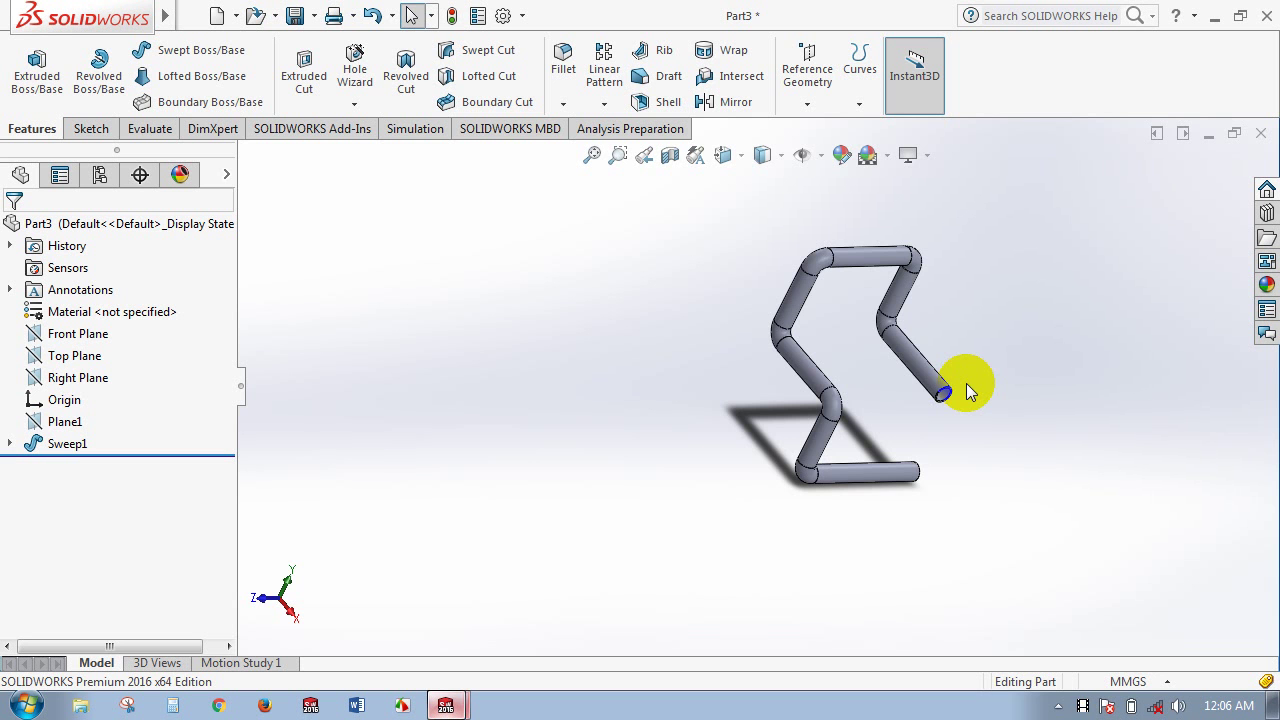
{"action": "mouse_move", "coordinate": [929, 358]}
{"action": "middle_mouse_down"}
{"action": "mouse_move", "coordinate": [814, 343]}
{"action": "mouse_move", "coordinate": [700, 371]}
{"action": "mouse_move", "coordinate": [617, 426]}
{"action": "mouse_move", "coordinate": [637, 506]}
{"action": "mouse_move", "coordinate": [660, 470]}
{"action": "middle_mouse_up"}
{"action": "mouse_move", "coordinate": [871, 350]}
{"action": "middle_mouse_down"}
{"action": "mouse_move", "coordinate": [751, 429]}
{"action": "mouse_move", "coordinate": [746, 453]}
{"action": "middle_mouse_up"}
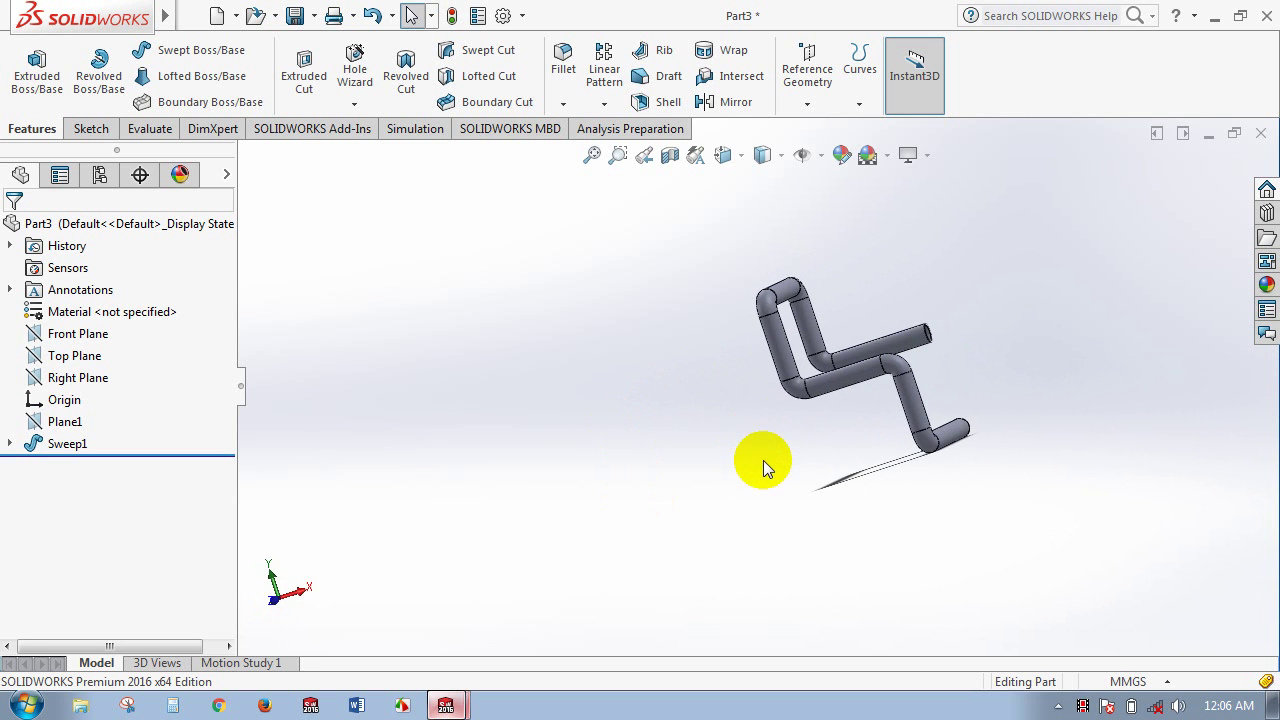